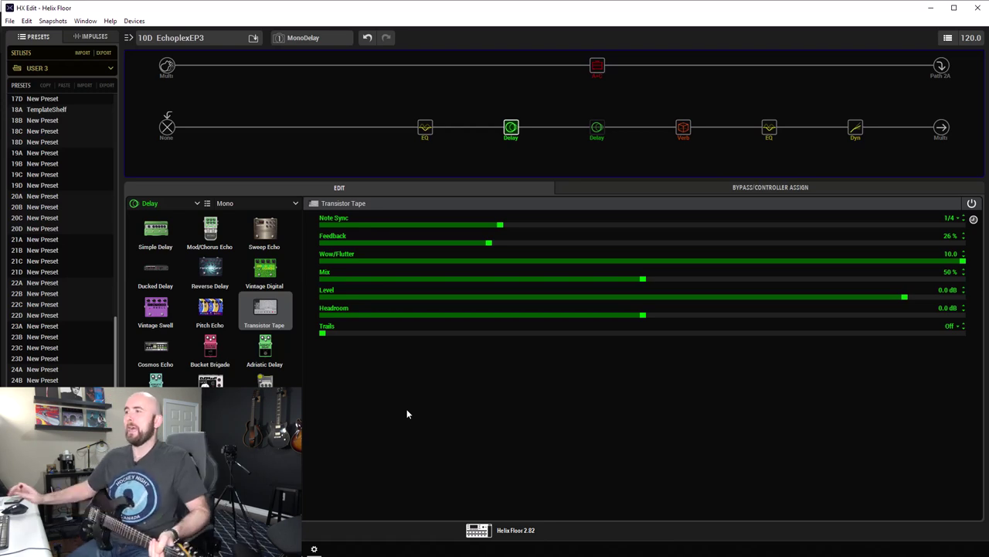
- Check the Placater Dirty amp block, then bypass the mono Transistor Tape delay and re-enable it
left_click(606, 69)
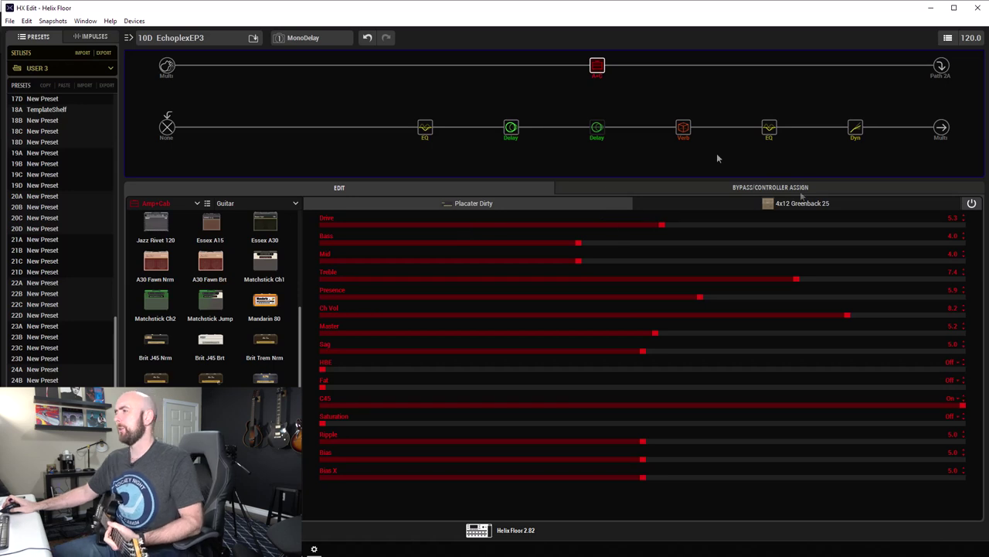
left_click(512, 133)
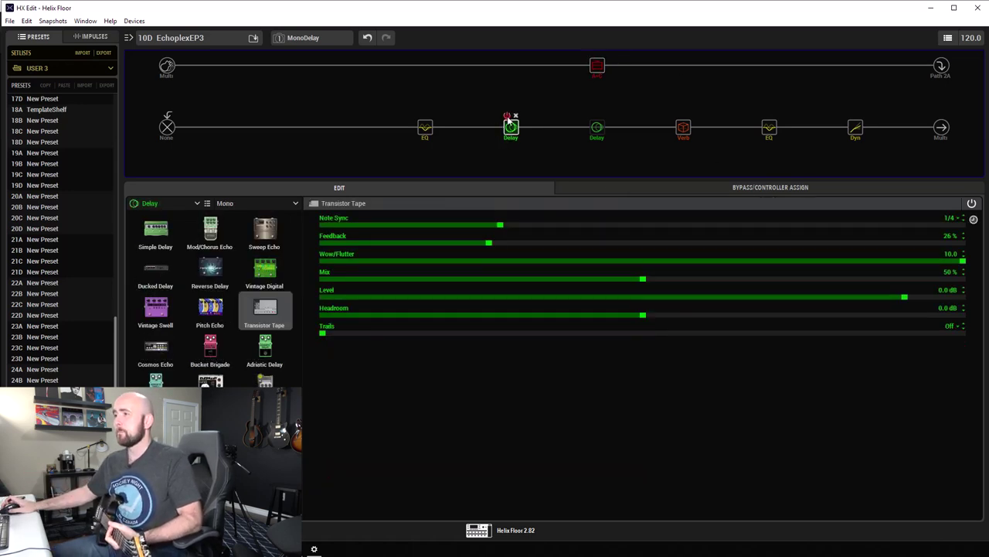
left_click(508, 117)
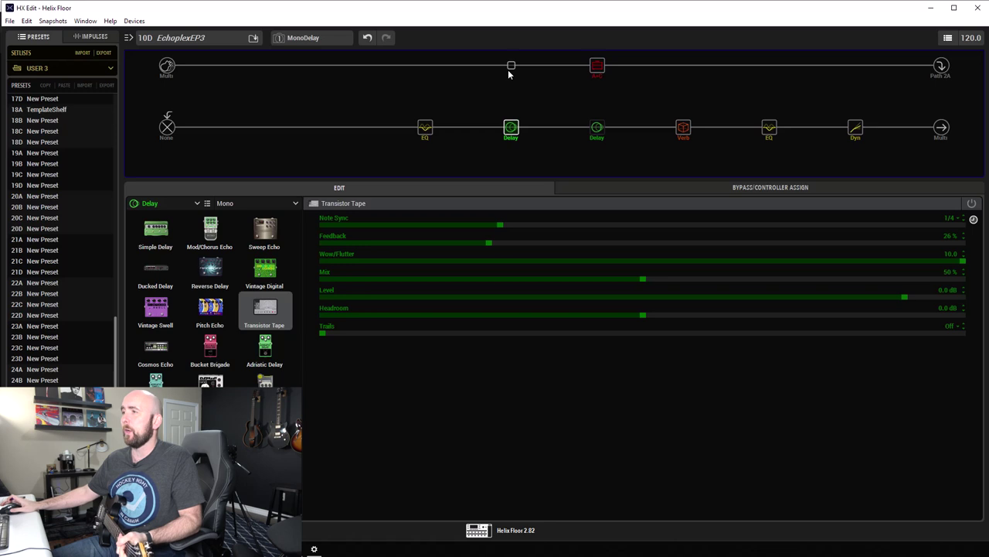
left_click(506, 114)
- Open the snapshot list and close it without changing snapshots
left_click(308, 37)
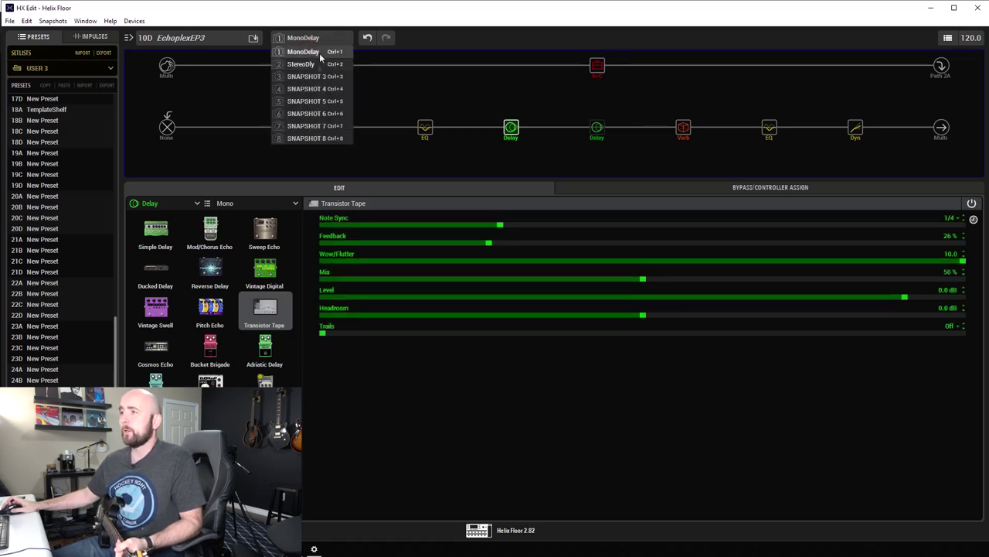
left_click(473, 44)
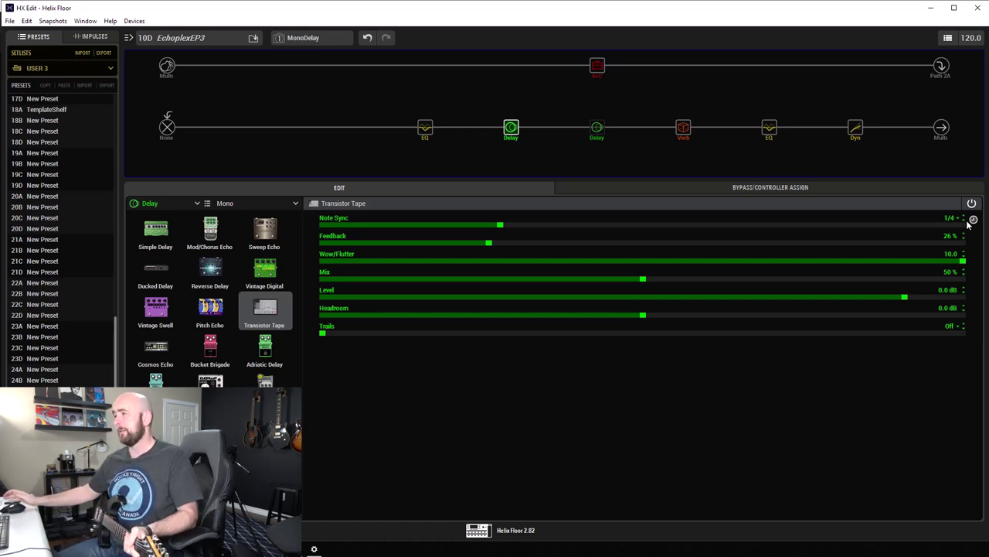
left_click(973, 221)
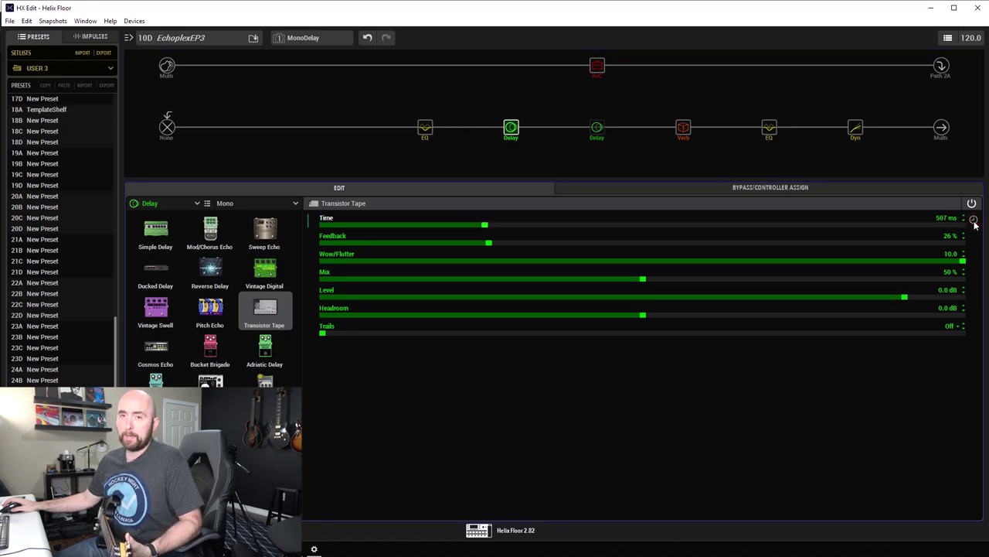
left_click(973, 220)
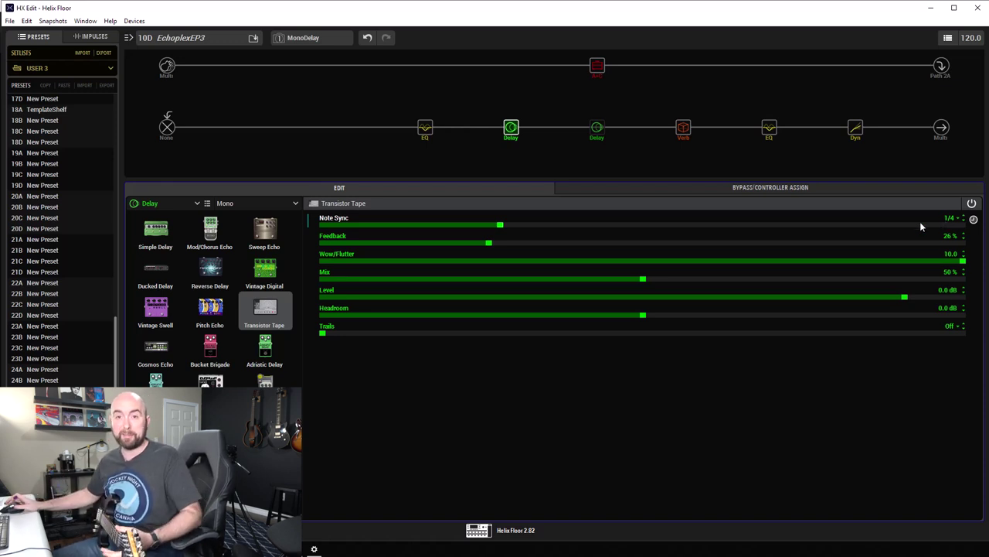
left_click(974, 220)
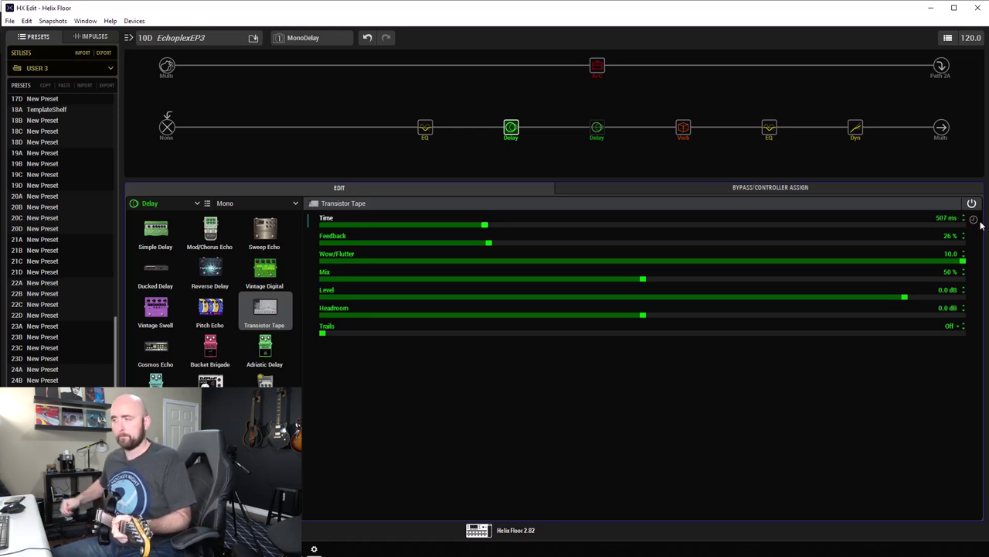
left_click_drag(742, 223, 647, 227)
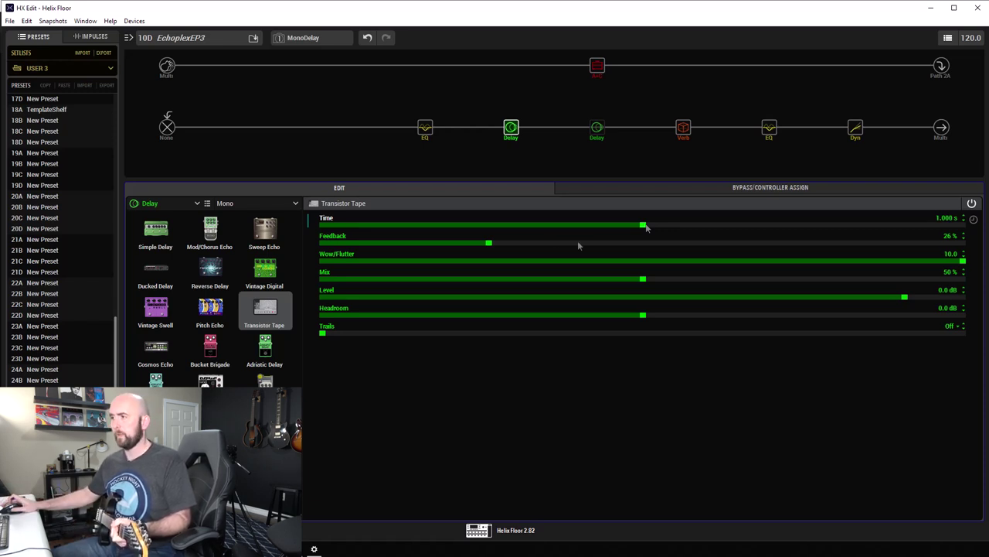
left_click(499, 226)
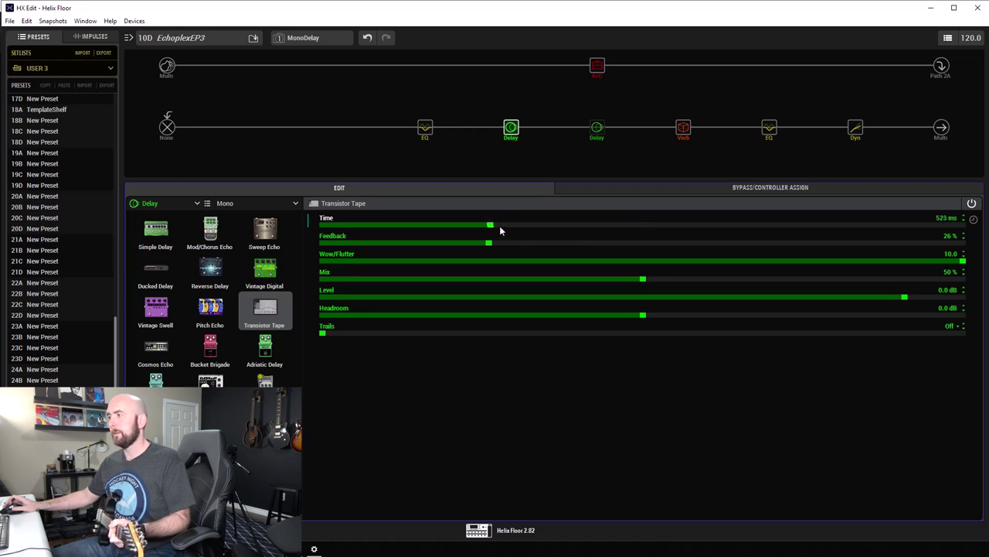
scroll(500, 231, "down", 2)
scroll(500, 230, "down", 1)
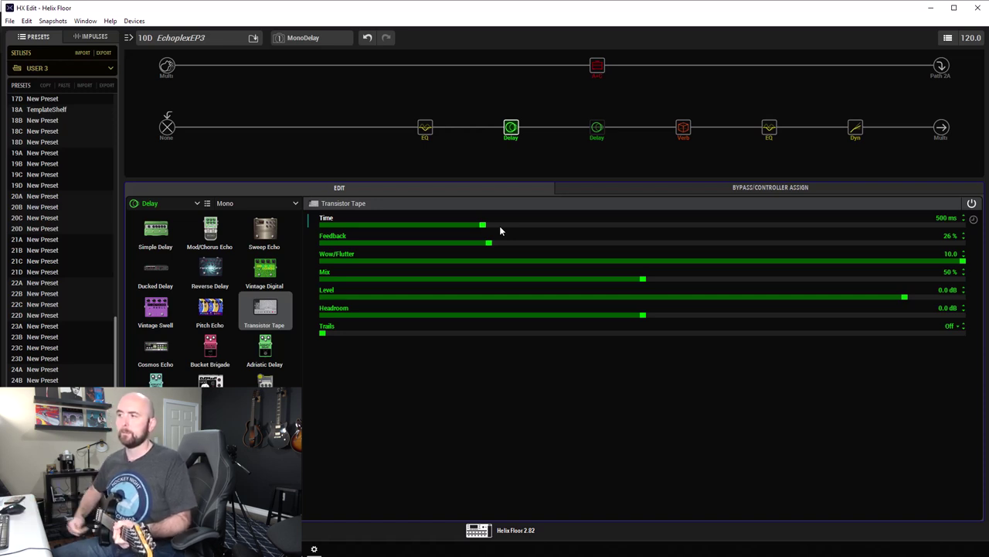
left_click(974, 220)
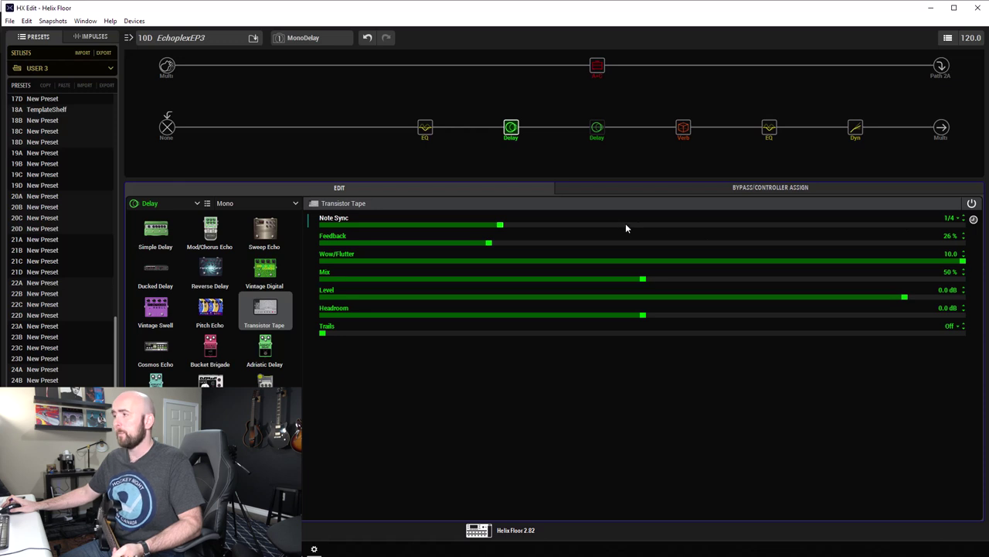
scroll(627, 225, "down", 1)
scroll(626, 226, "up", 3)
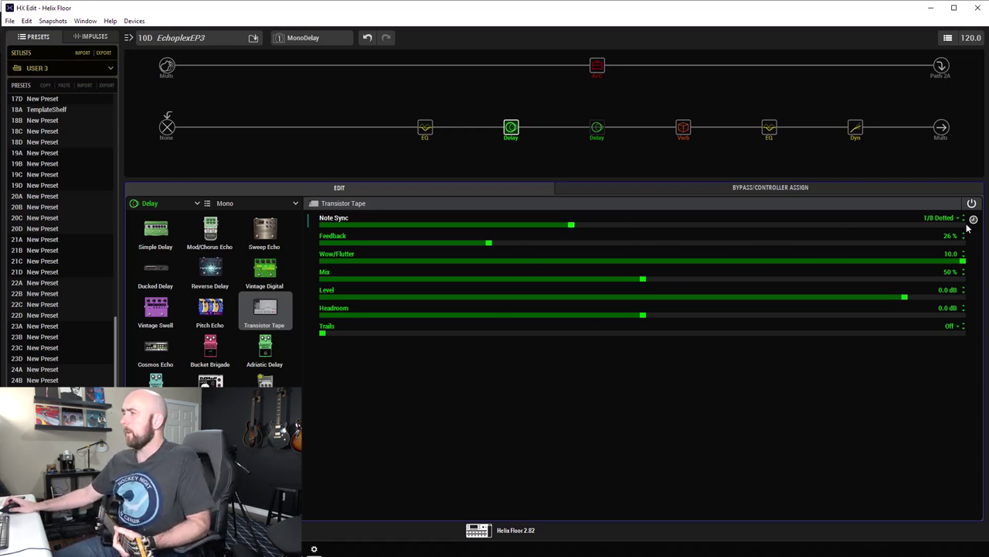
scroll(918, 225, "down", 2)
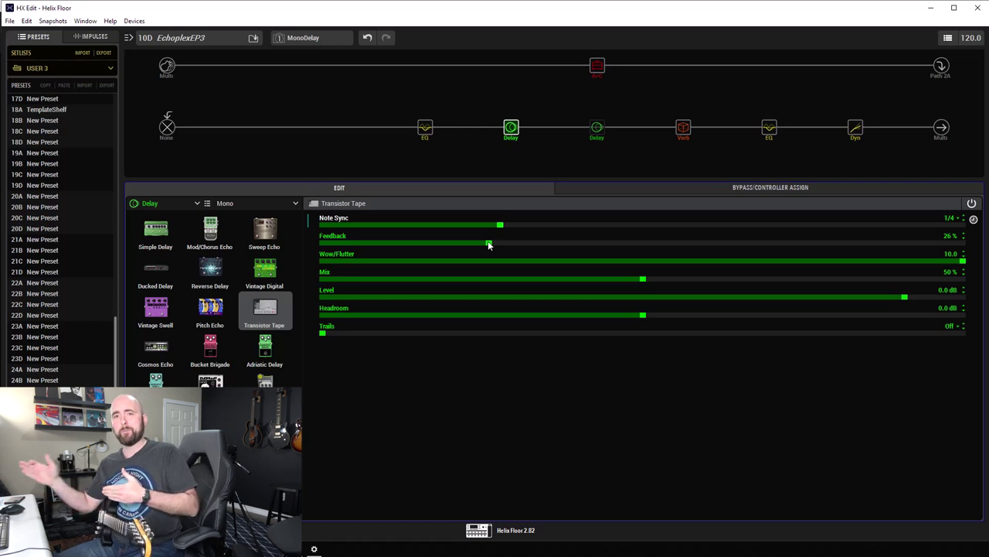
left_click_drag(488, 245, 276, 251)
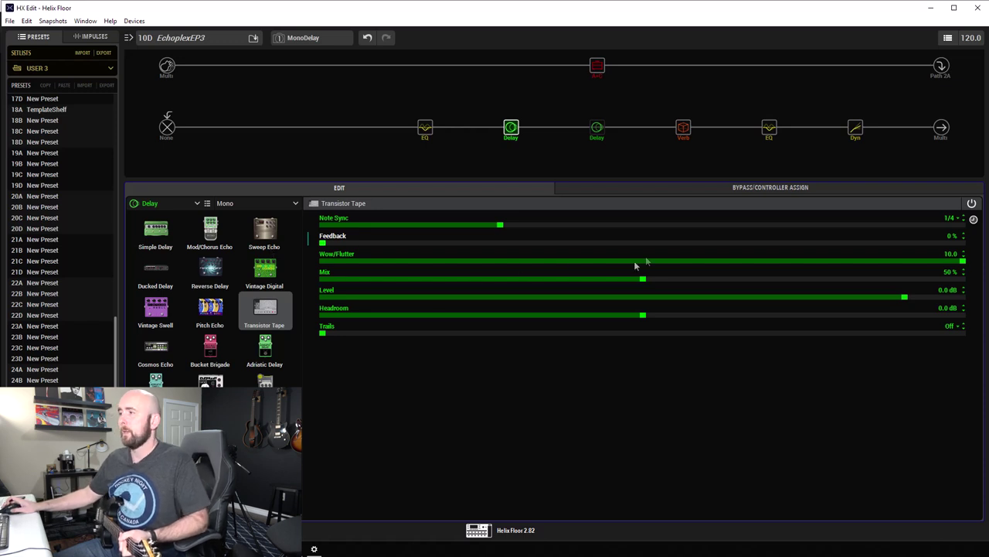
- Sweep Feedback through 79%, 50% and 86%, end at 0%, and bring up its controller assignment options
left_click(817, 242)
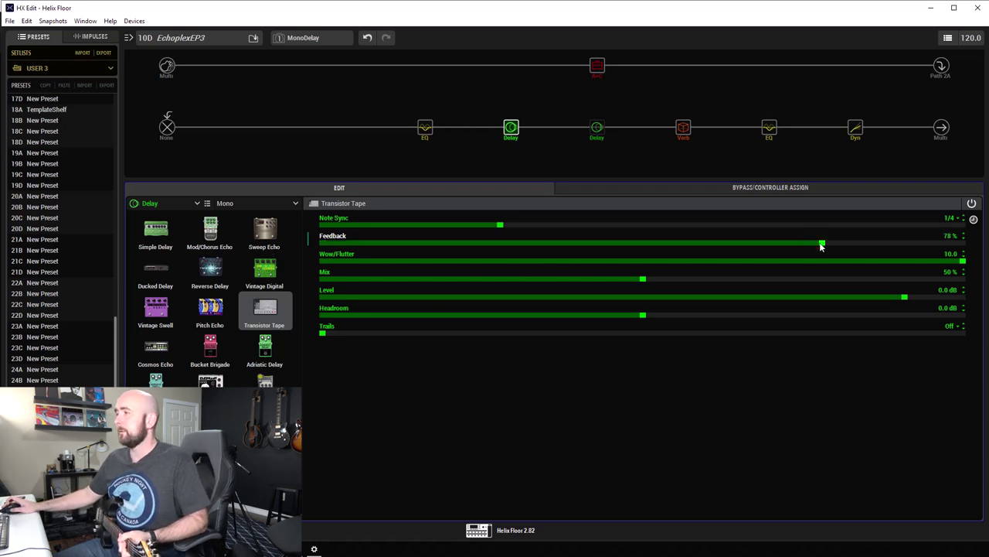
left_click_drag(773, 253, 641, 256)
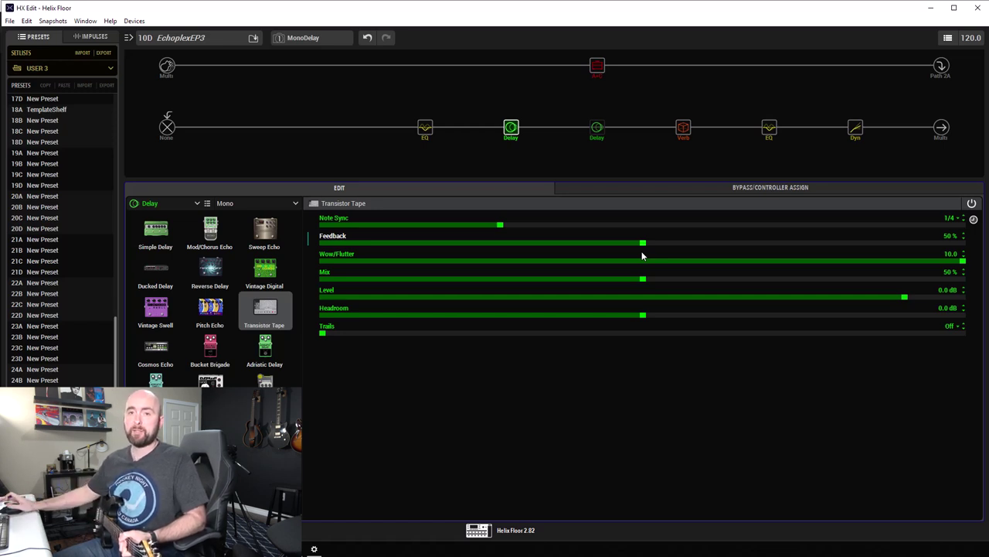
left_click_drag(856, 246, 875, 245)
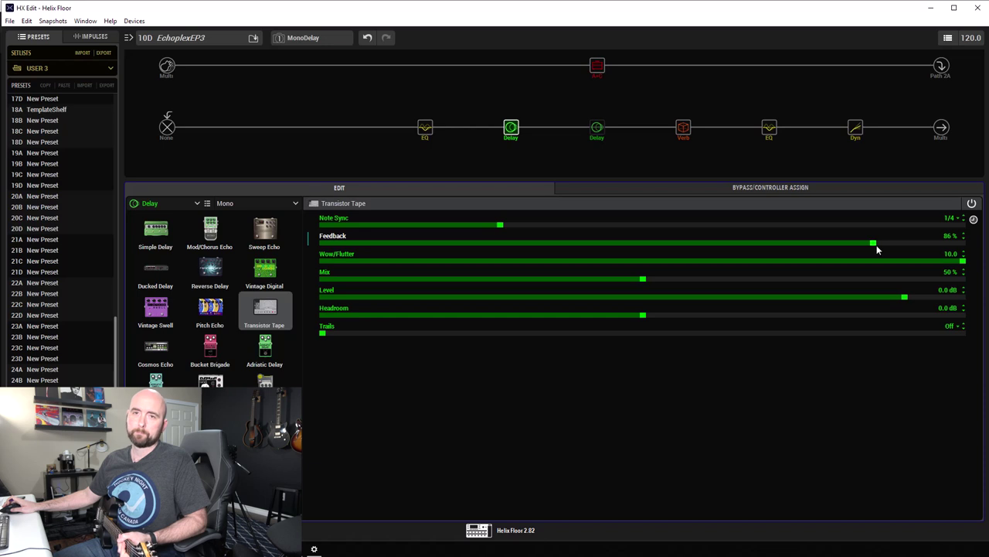
left_click_drag(872, 243, 36, 250)
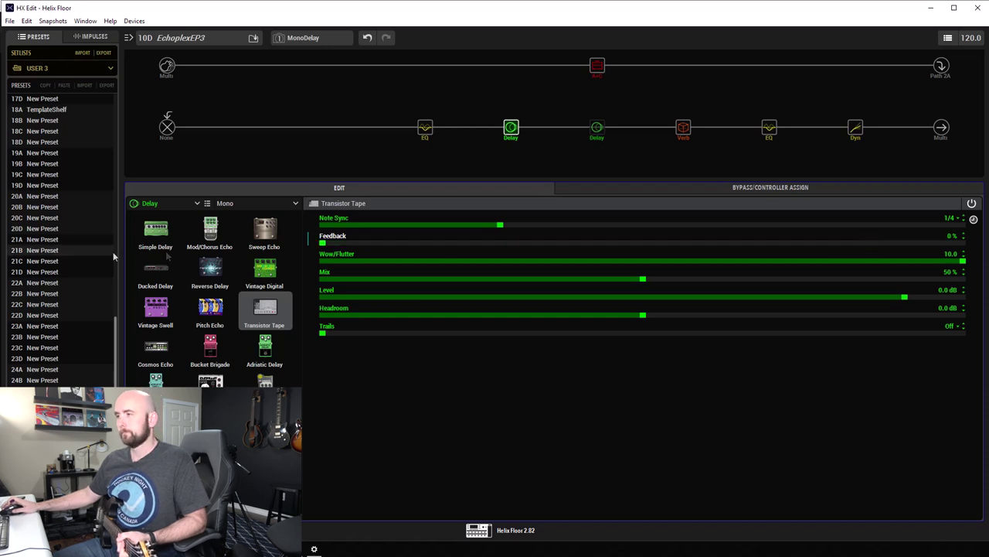
right_click(397, 243)
- Assign Feedback to EXP Pedal 2, try 28% with Wow/Flutter at 0.0, then raise Feedback to 50%
left_click(425, 276)
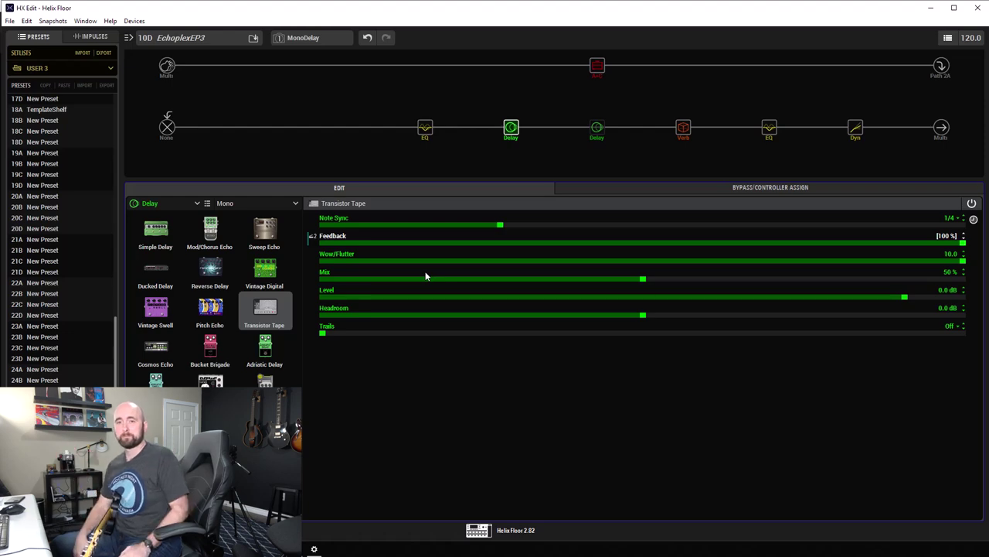
left_click(500, 246)
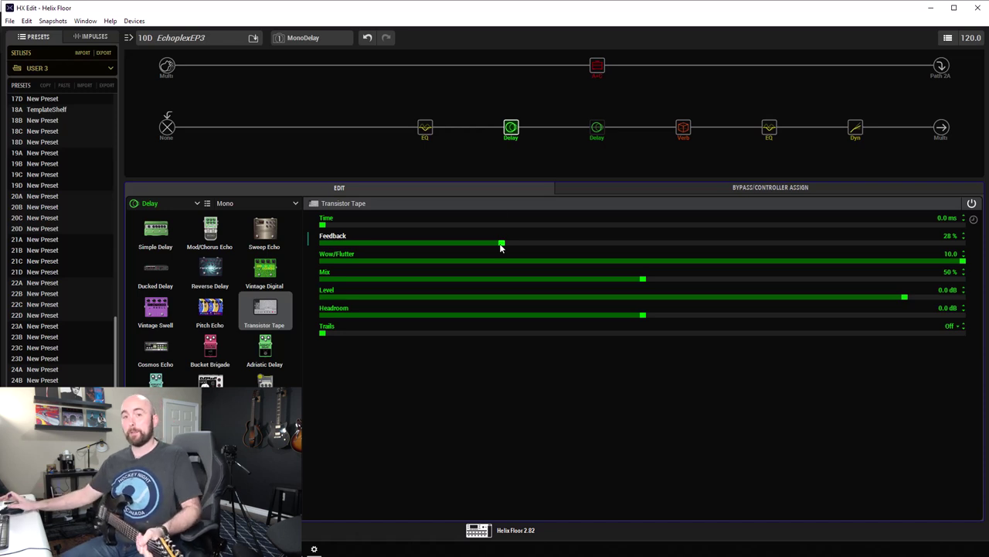
left_click_drag(364, 261, 292, 269)
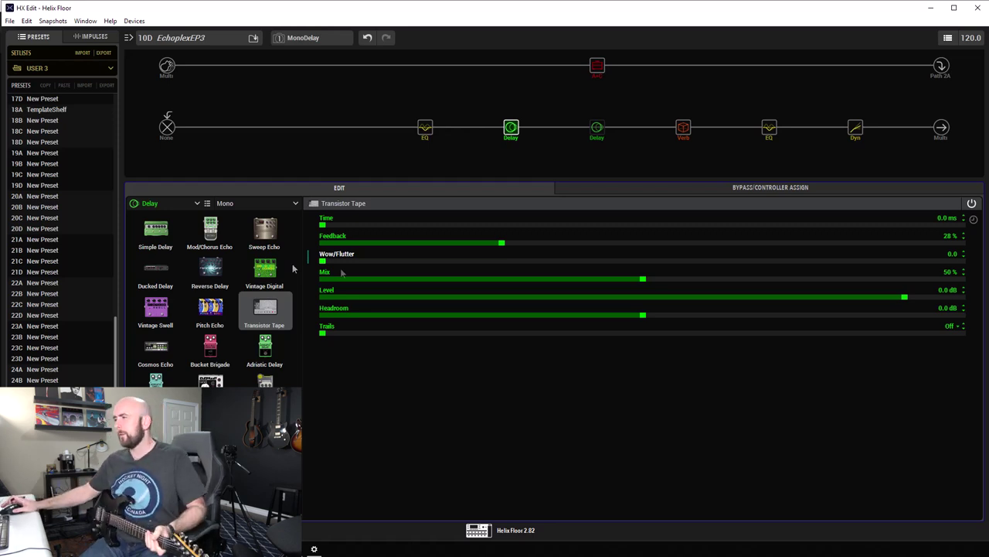
left_click(644, 242)
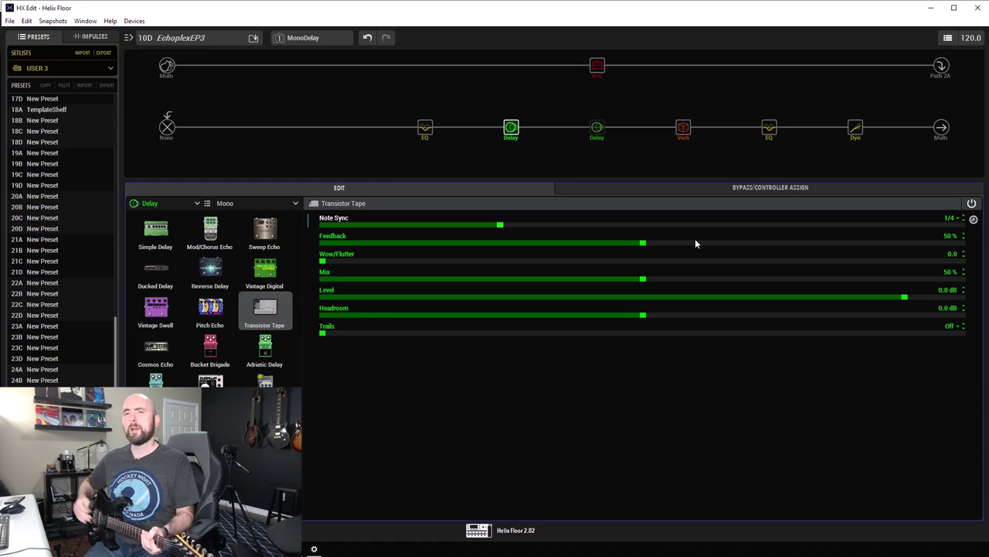
- Push Wow/Flutter to 10.0 and Mix to 100%, trying Feedback between 55% and 85%
left_click(695, 243)
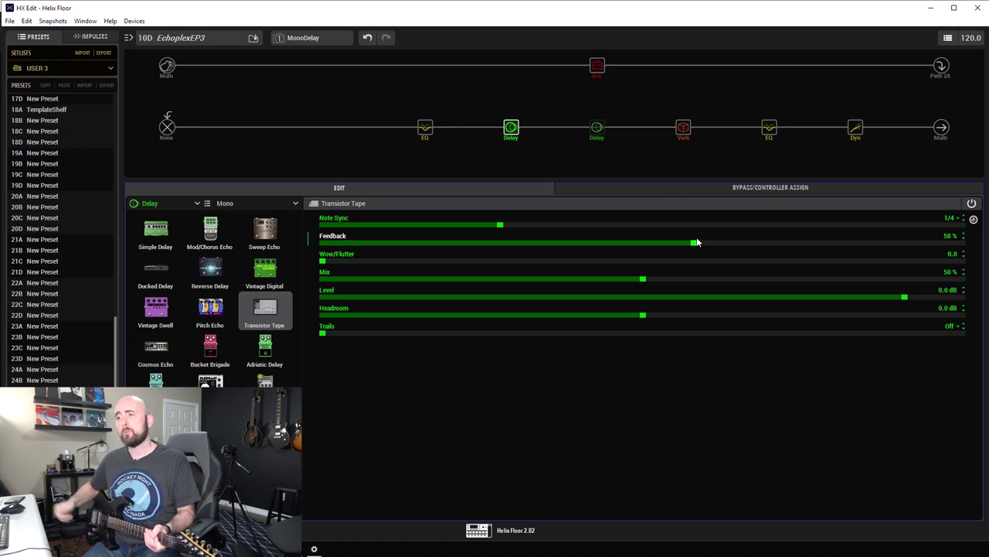
left_click(944, 261)
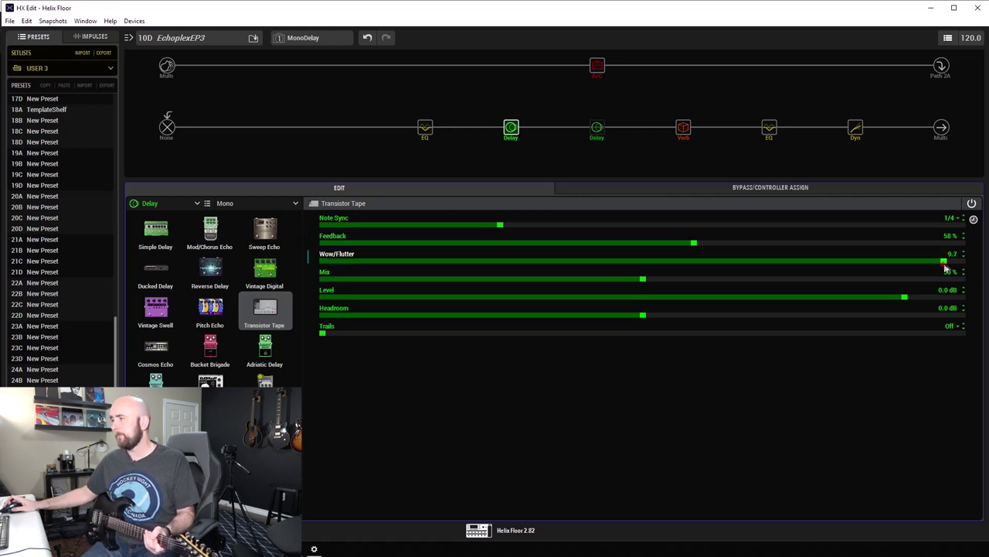
left_click_drag(945, 267, 986, 264)
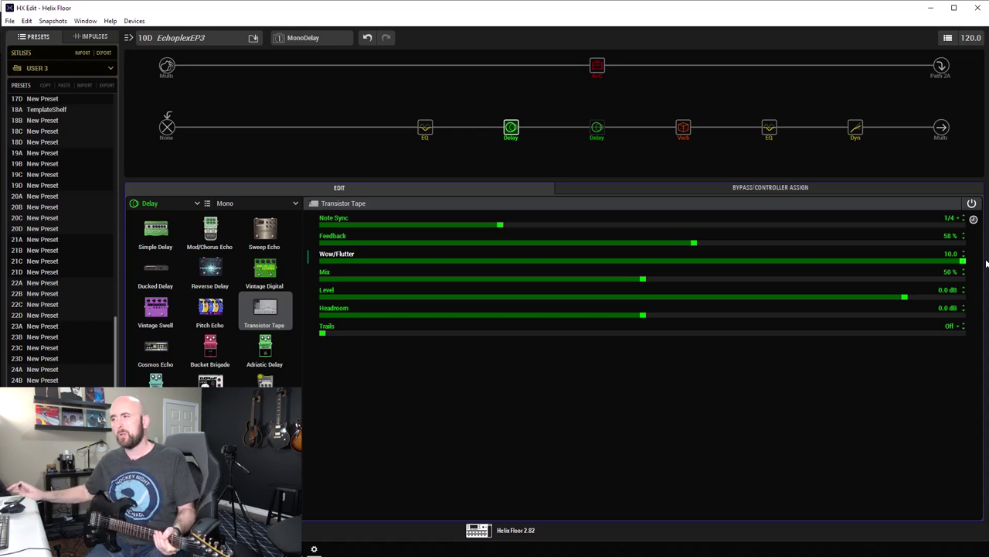
left_click_drag(799, 278, 962, 277)
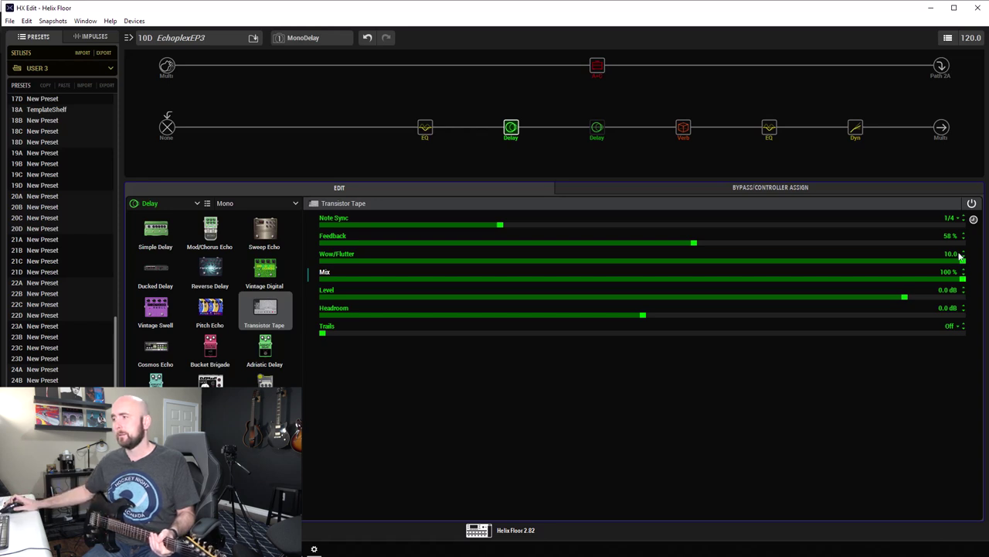
left_click_drag(933, 242, 867, 244)
left_click(866, 243)
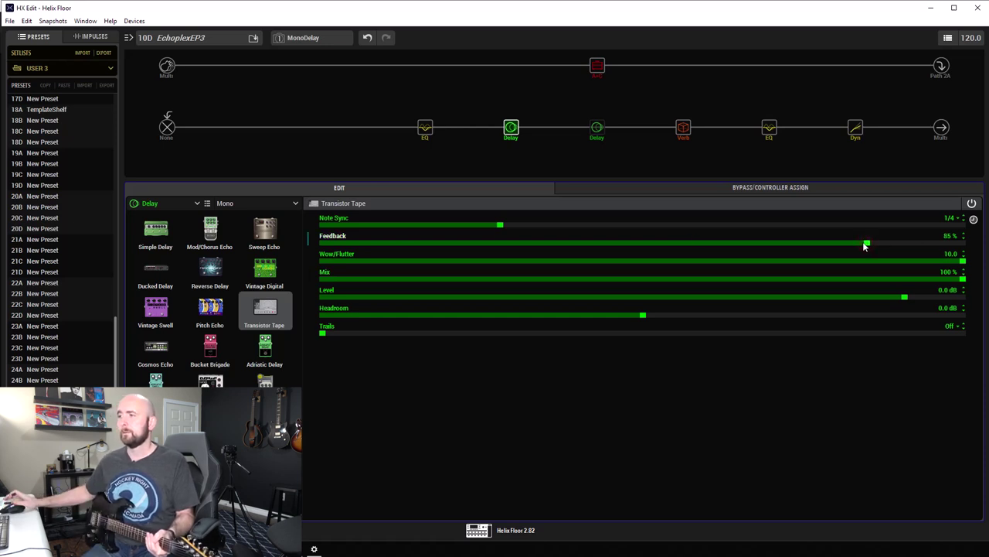
- Settle Feedback at 74% after sweeping it, leaving Wow/Flutter at about 2.3
left_click(322, 244)
left_click(818, 244)
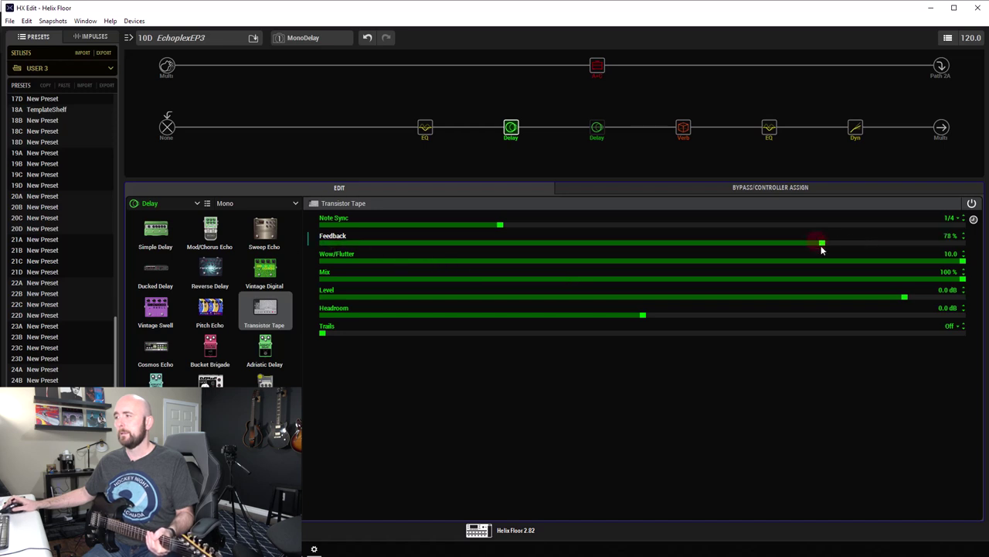
left_click(323, 261)
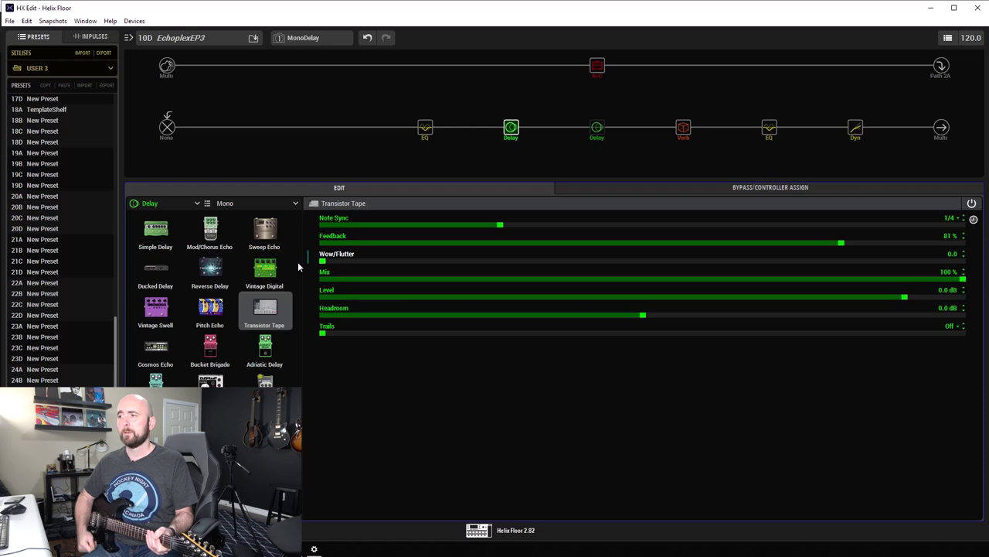
left_click_drag(767, 261, 977, 265)
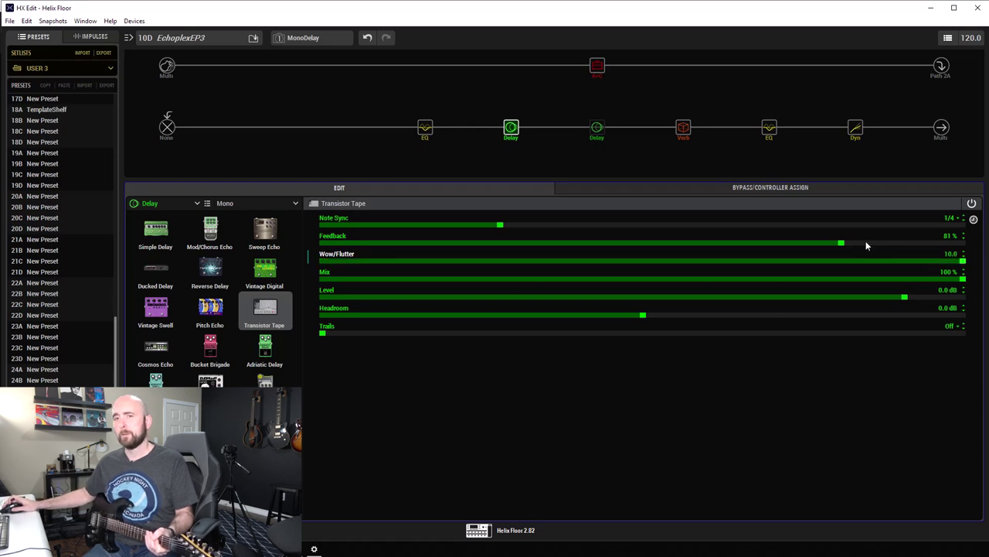
left_click_drag(835, 244, 797, 253)
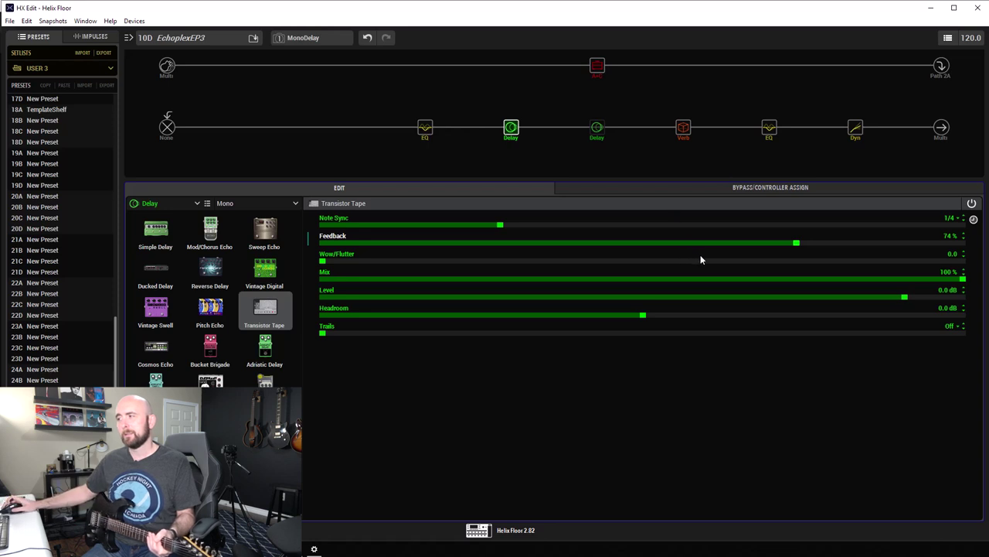
left_click_drag(740, 261, 966, 260)
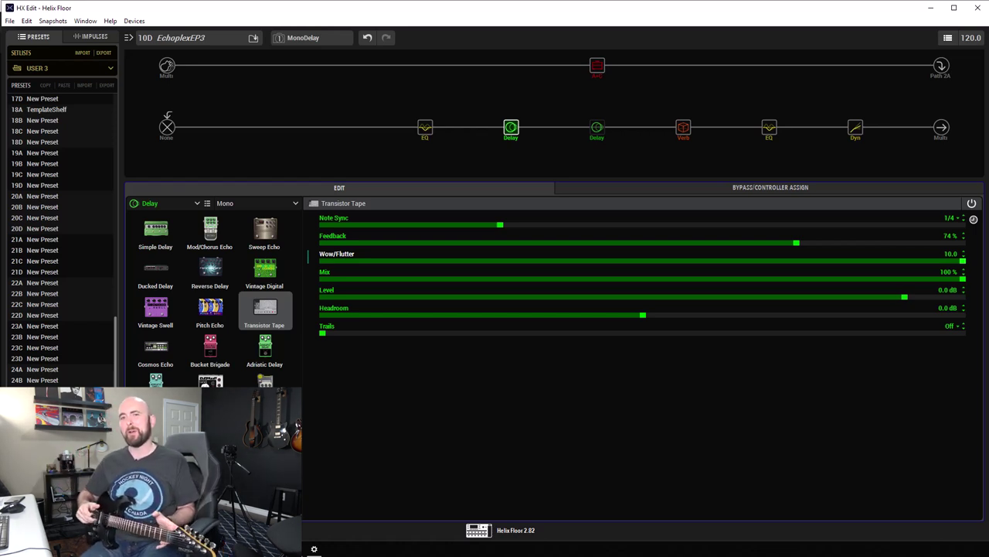
left_click(469, 262)
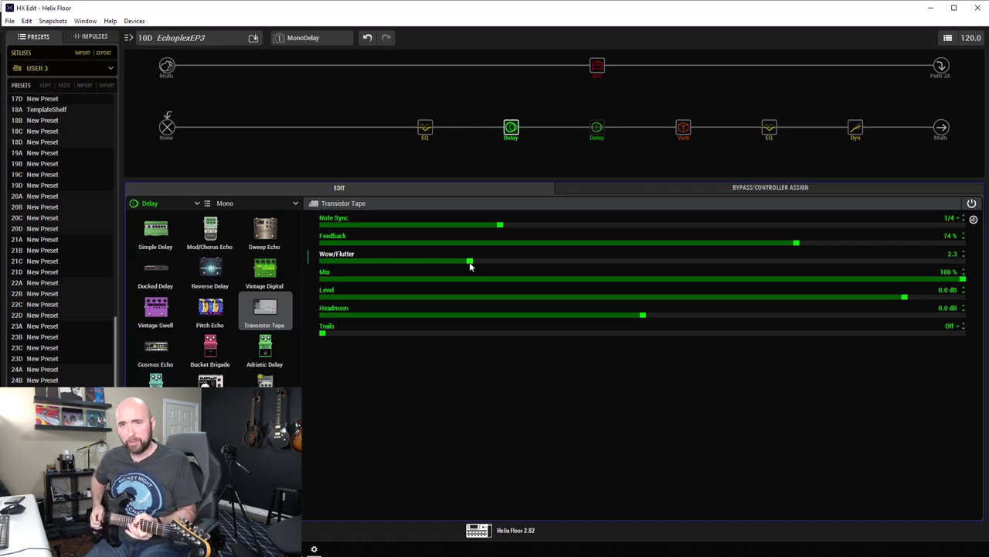
- Set Mix to 50%, Feedback to 50%, and Wow/Flutter to 10.0 after briefly turning it off
left_click(642, 280)
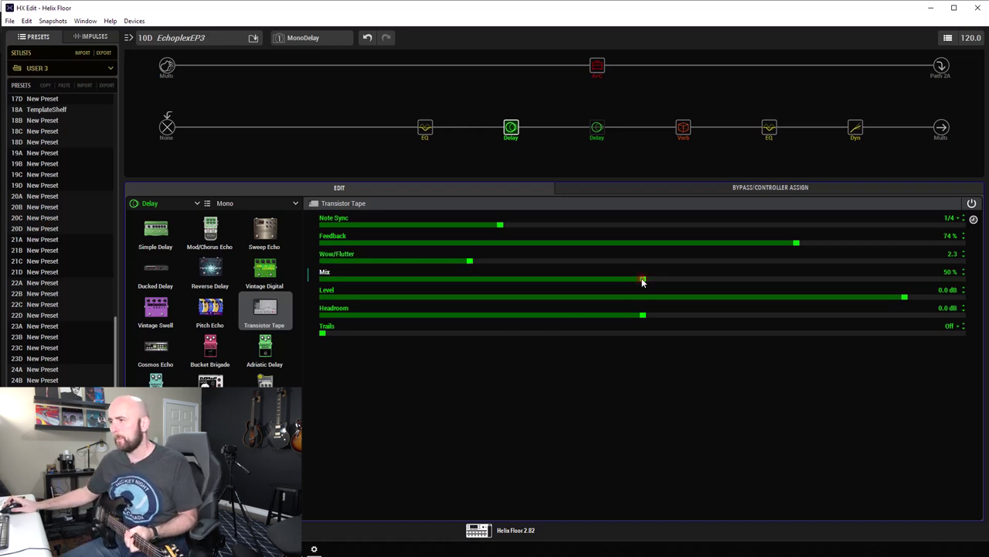
left_click(706, 262)
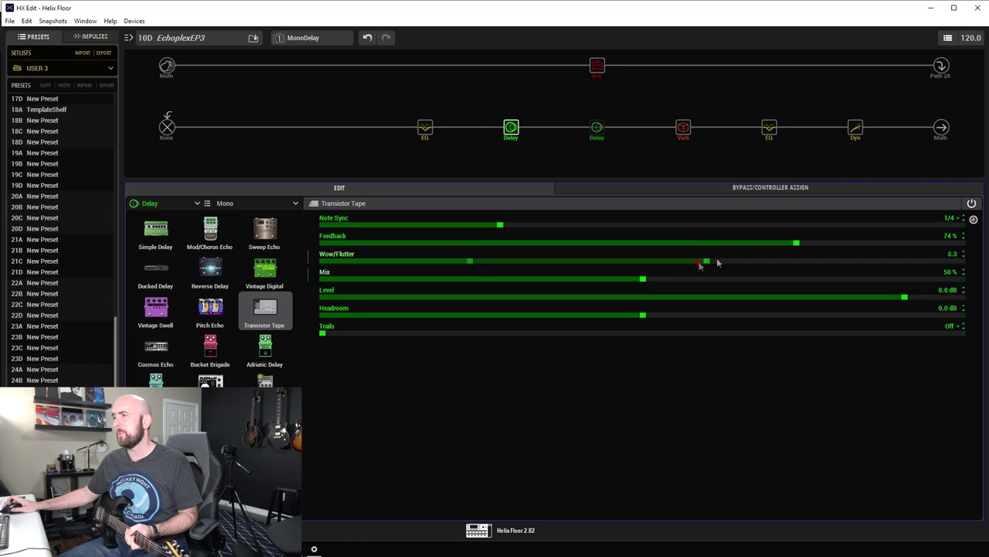
left_click_drag(717, 262, 966, 262)
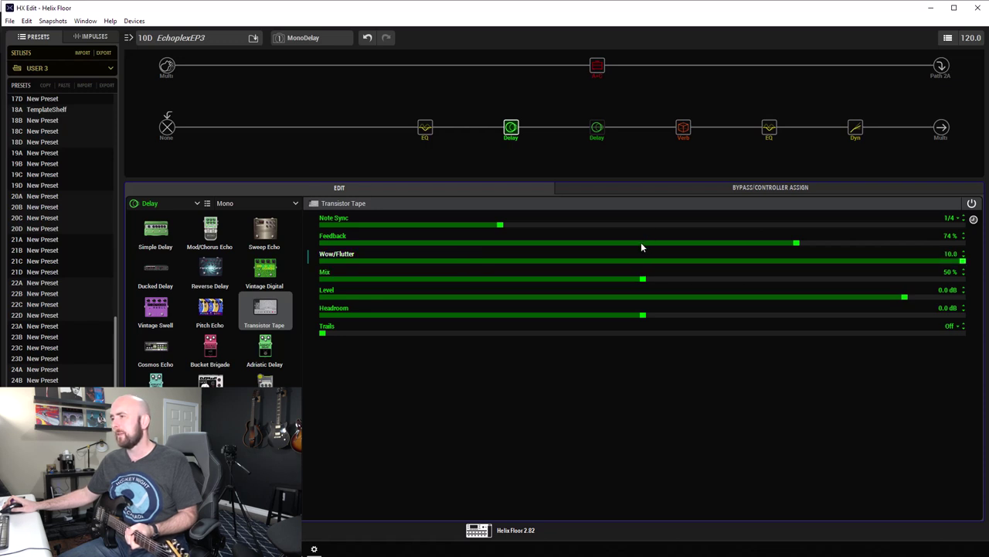
left_click(642, 243)
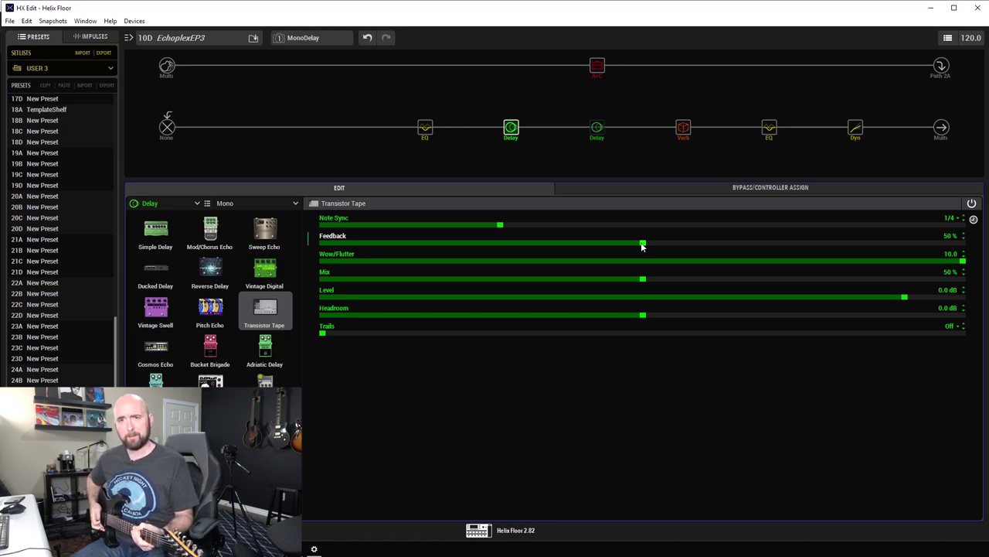
left_click(323, 261)
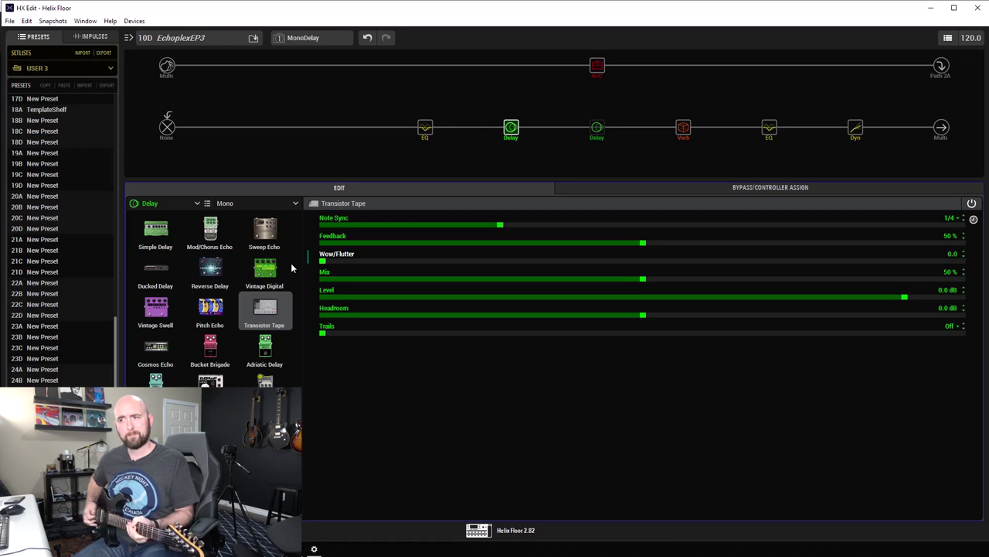
left_click_drag(938, 264, 968, 263)
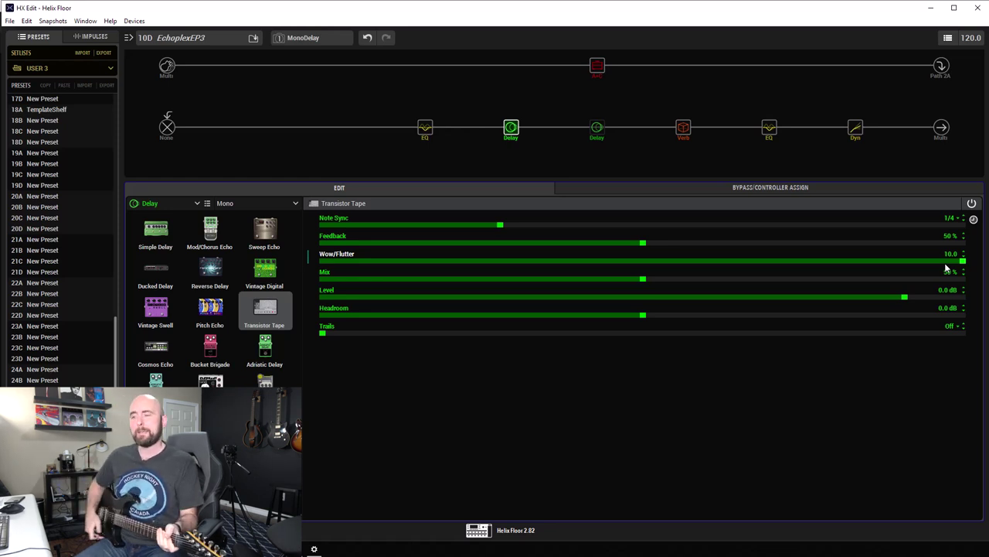
- Return Headroom to 0.0 dB and sweep Mix through 0%, 50% and 100%, ending at 50%
left_click(646, 315)
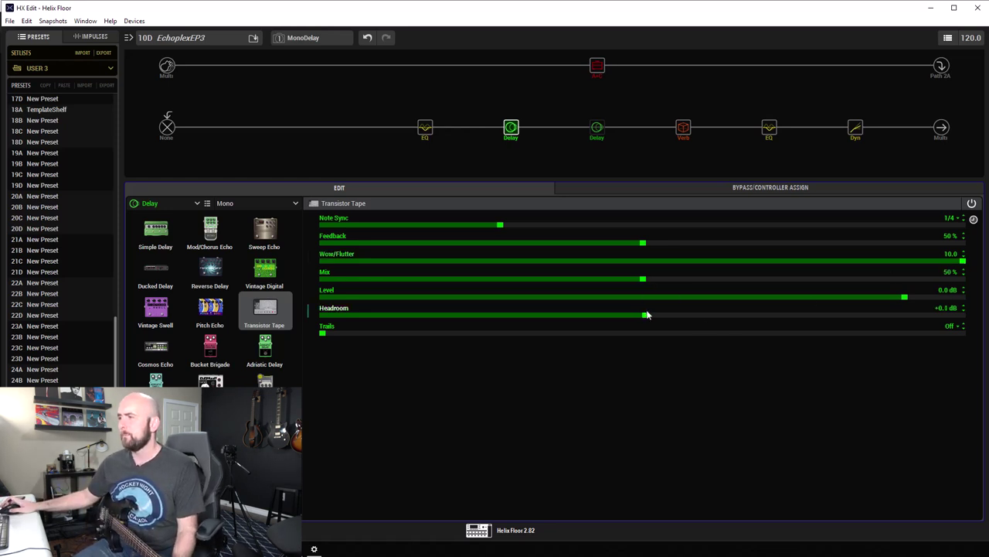
left_click_drag(648, 315, 642, 314)
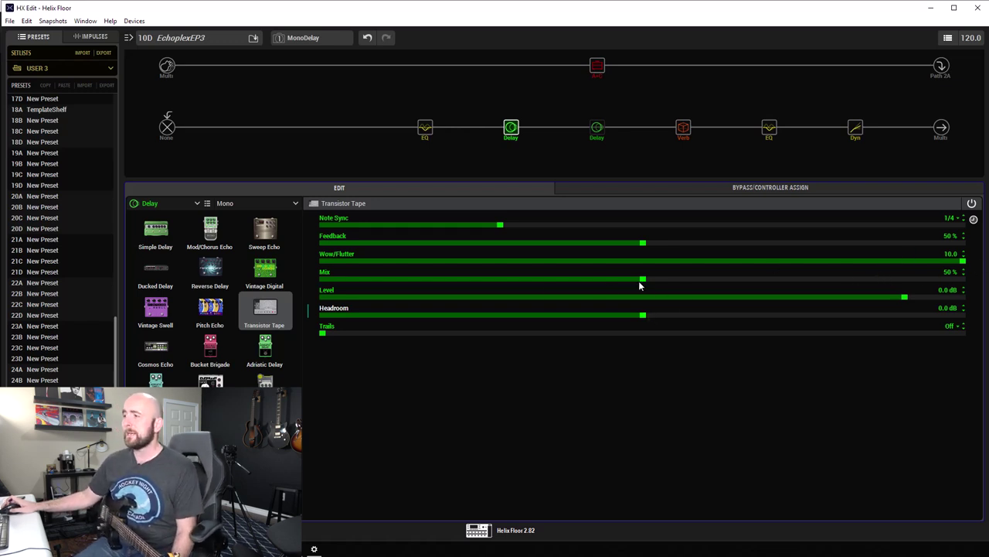
left_click_drag(640, 282, 303, 284)
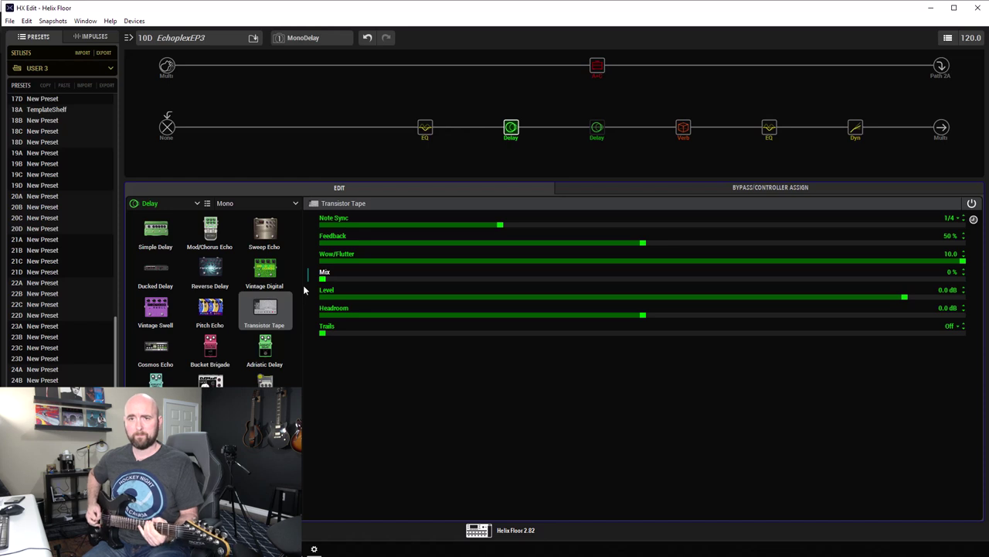
left_click(643, 281)
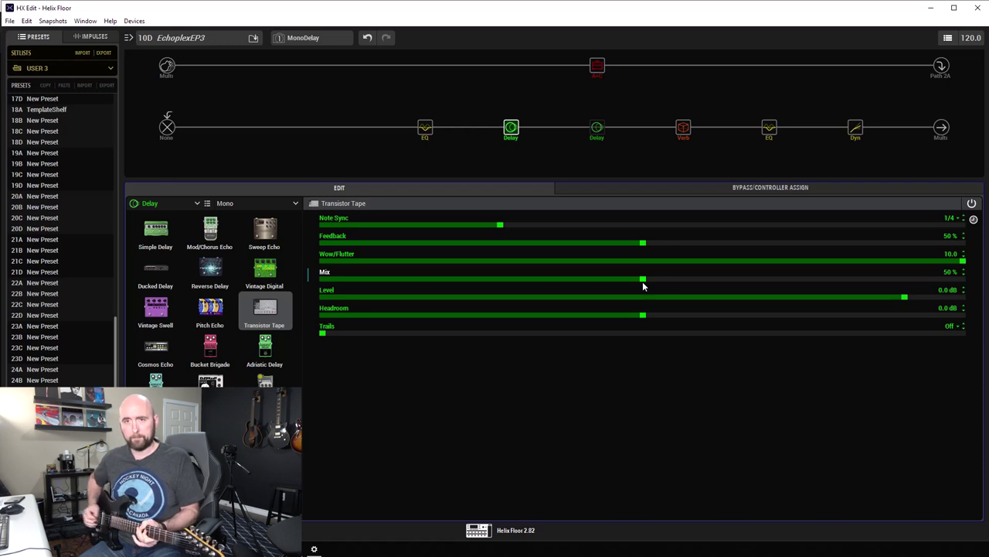
left_click(964, 279)
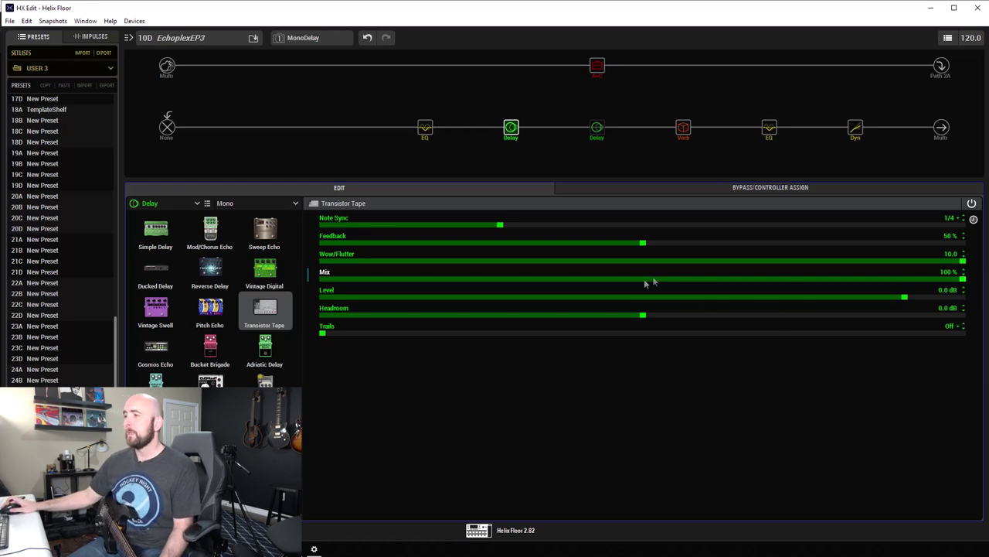
left_click(644, 280)
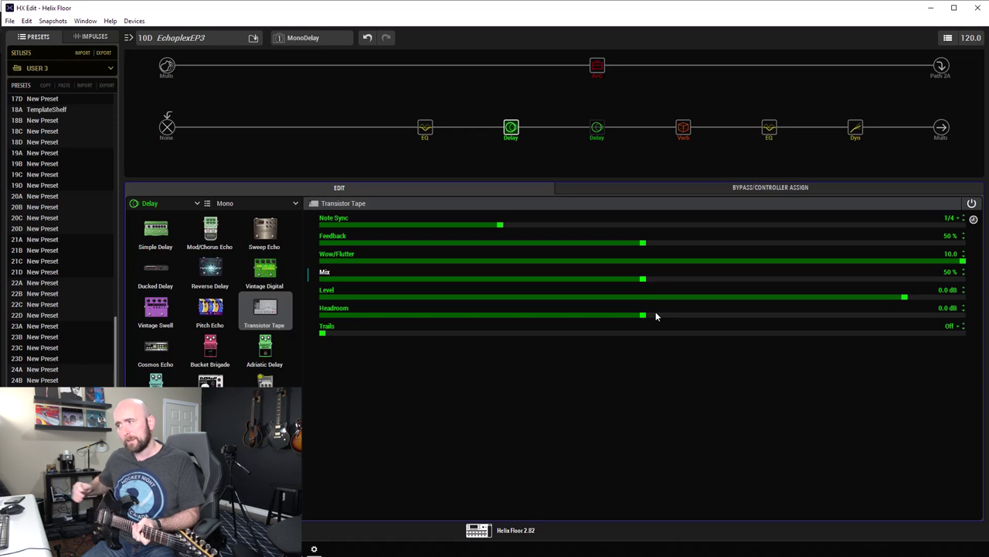
- Set Wow/Flutter to 0.0, sweep Headroom between -12 and +12 dB back to 0.0, Feedback 76%
left_click(324, 261)
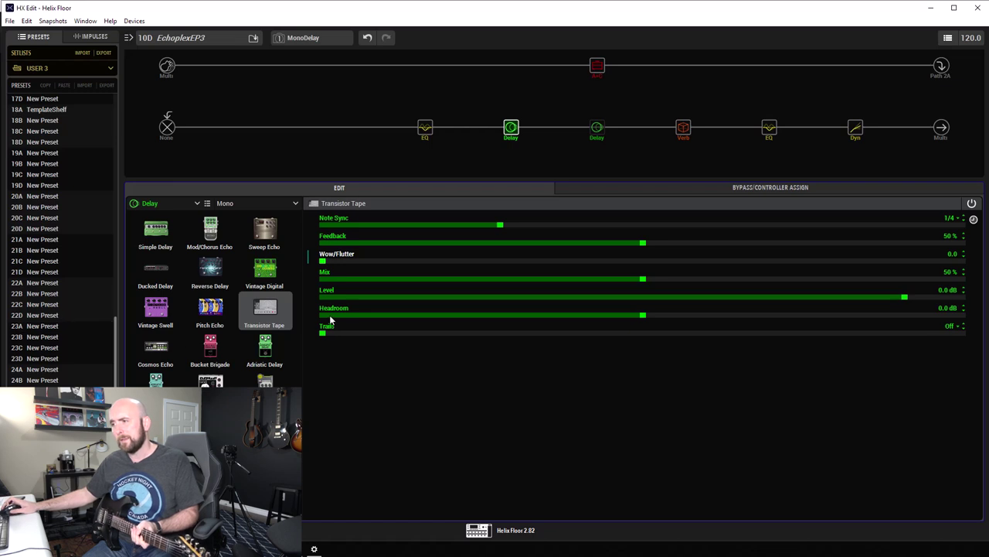
left_click_drag(330, 317, 296, 322)
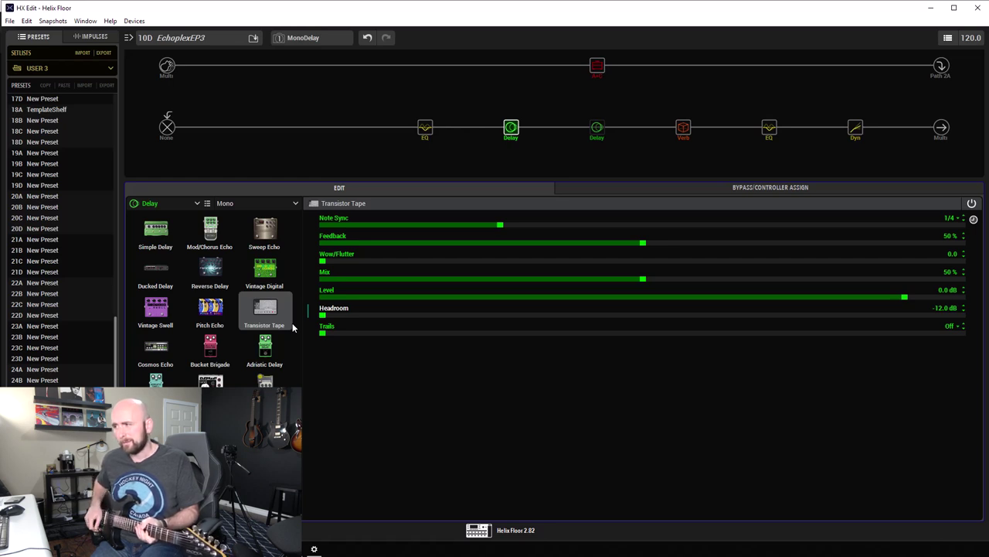
left_click(626, 317)
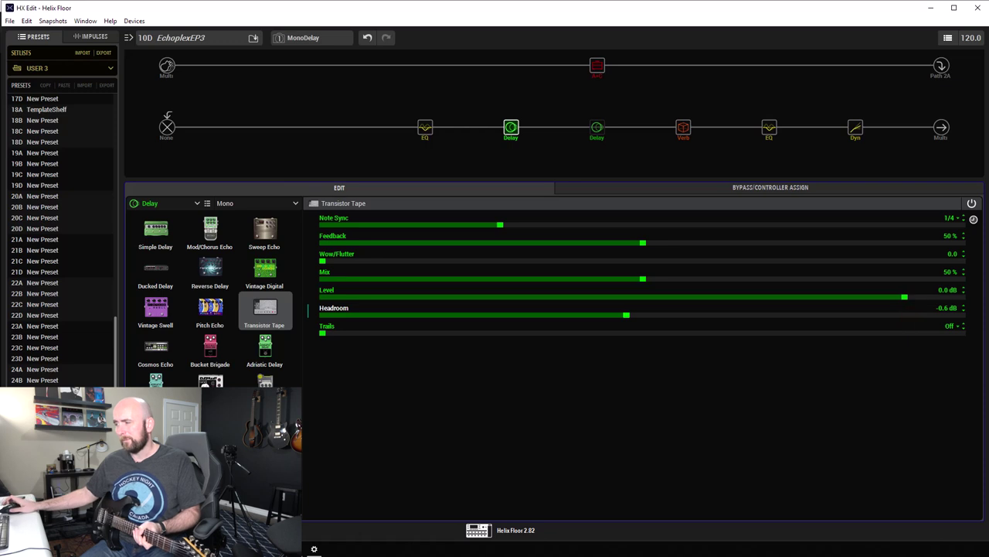
left_click(962, 316)
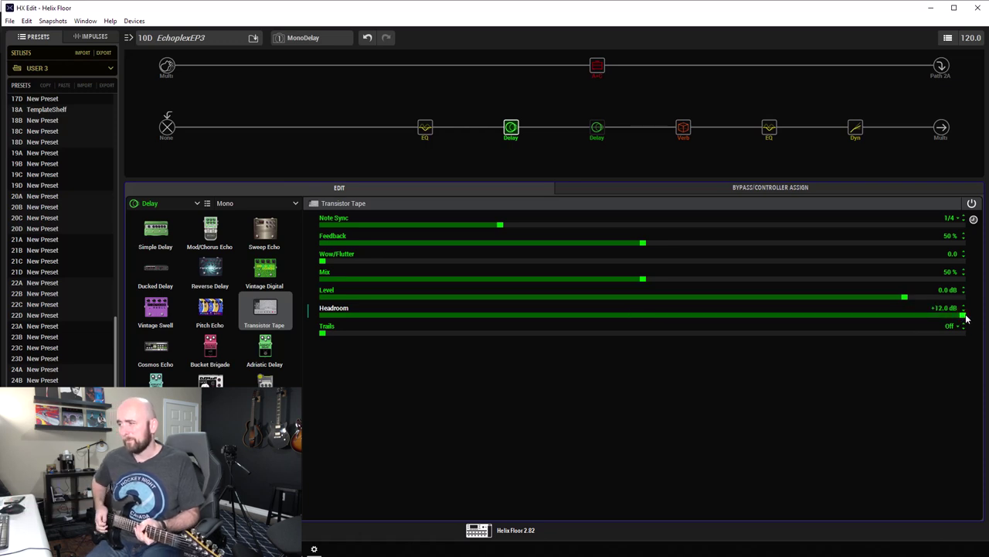
left_click(643, 316)
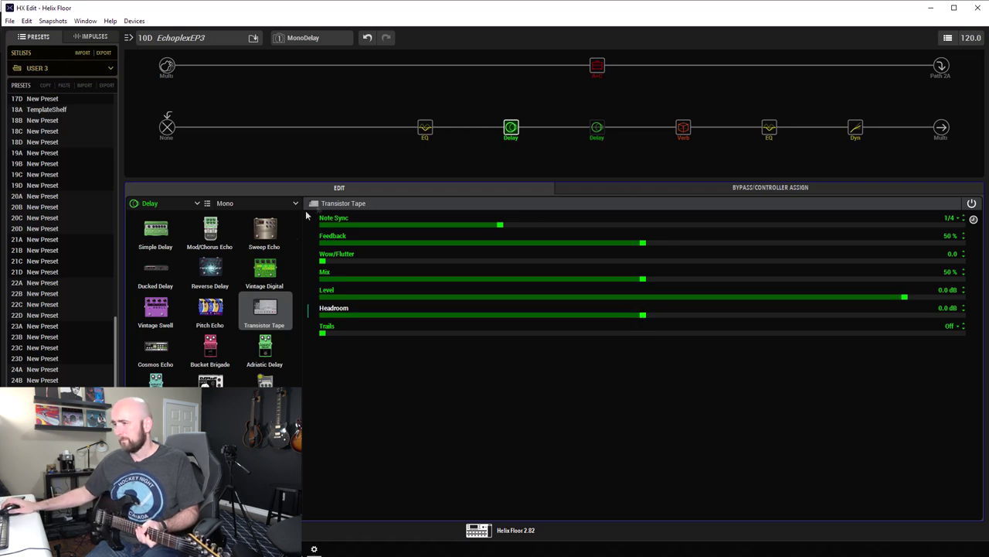
left_click(323, 315)
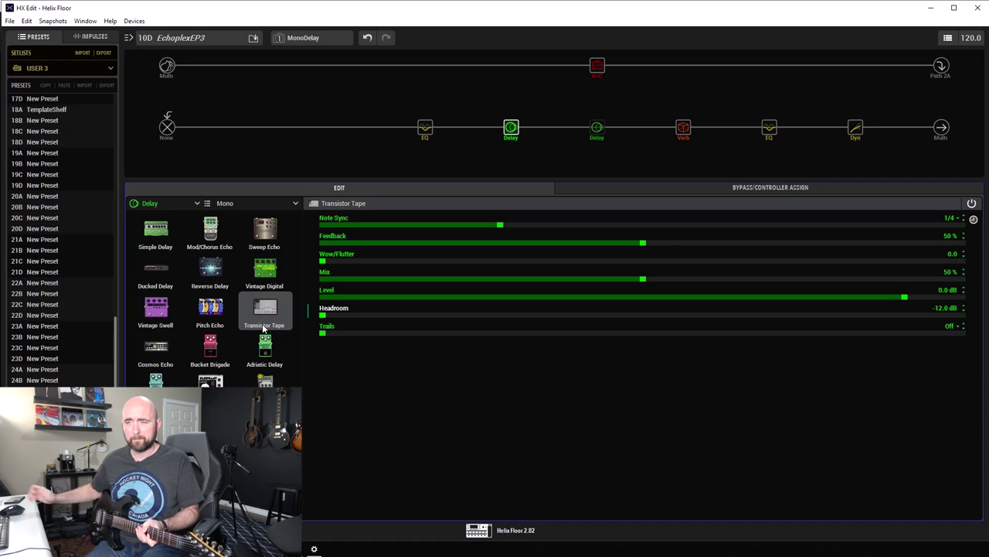
left_click(639, 315)
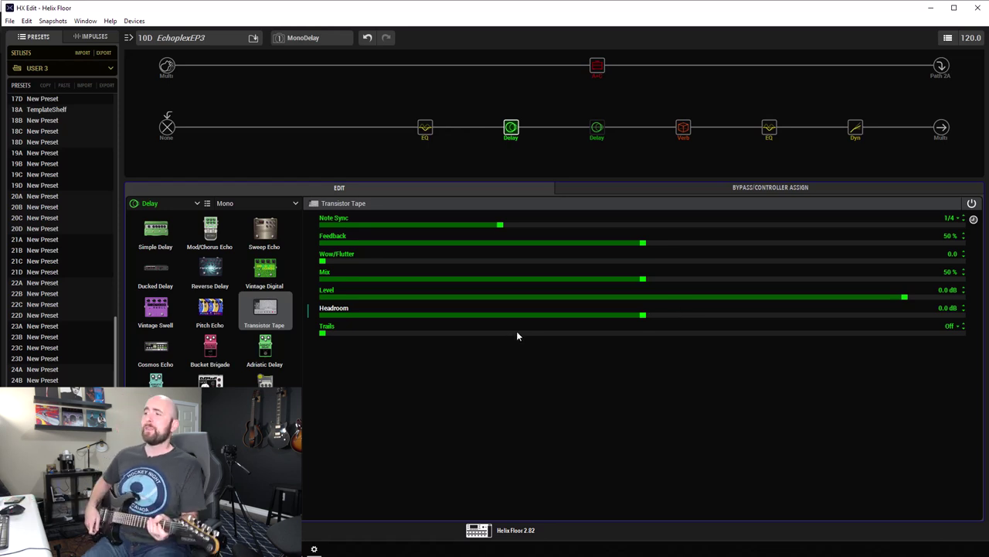
left_click(806, 243)
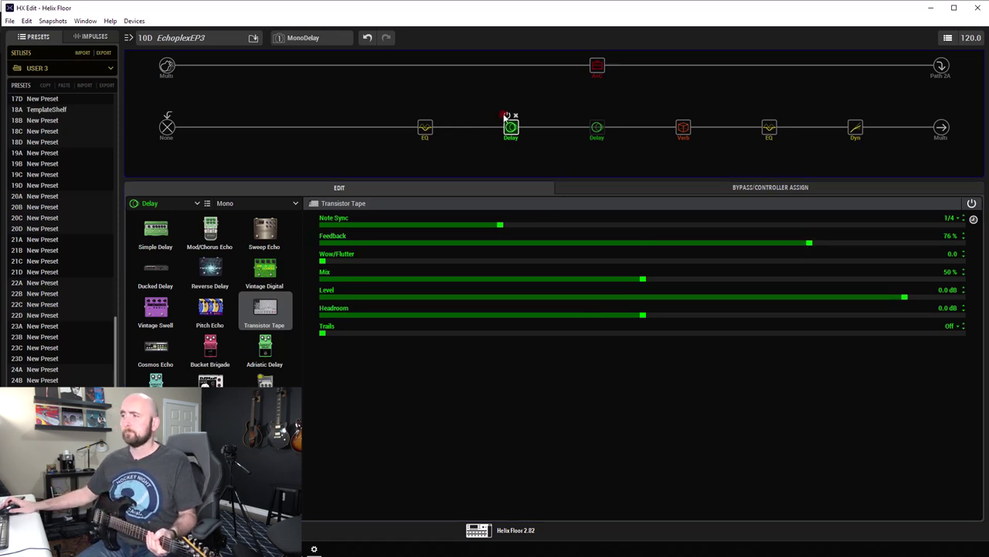
- Turn Trails on, toggling the delay block's bypass to hear the trails ring out
left_click(506, 116)
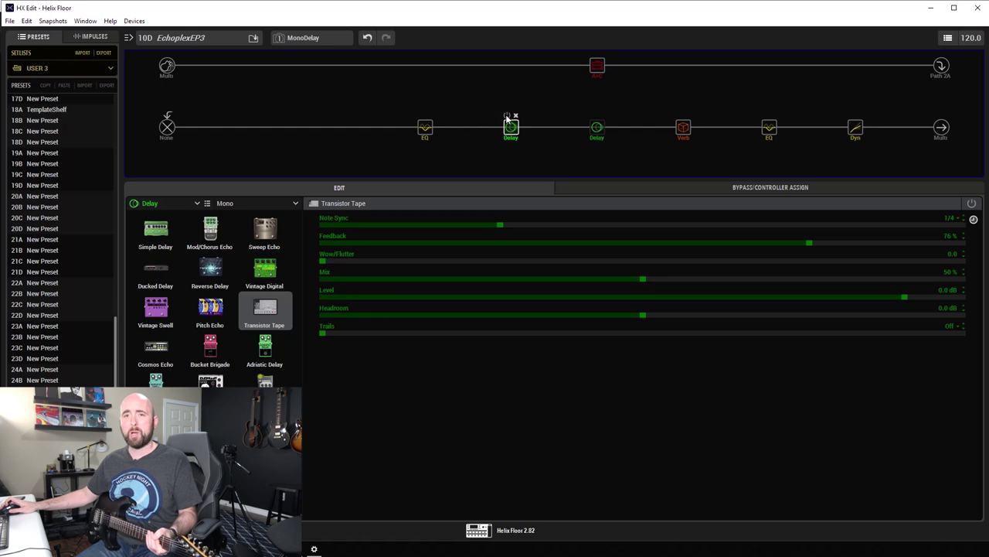
left_click(507, 116)
left_click(490, 335)
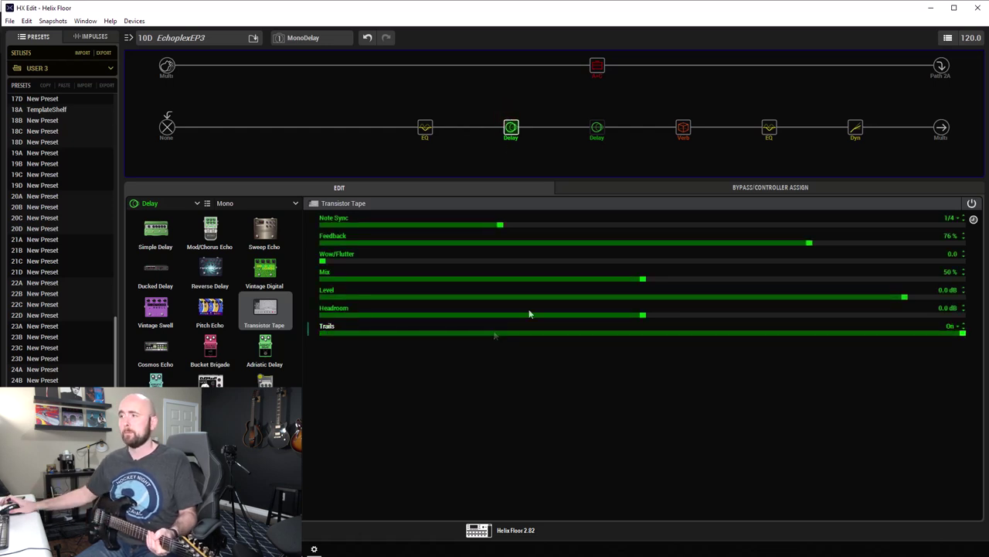
left_click(506, 116)
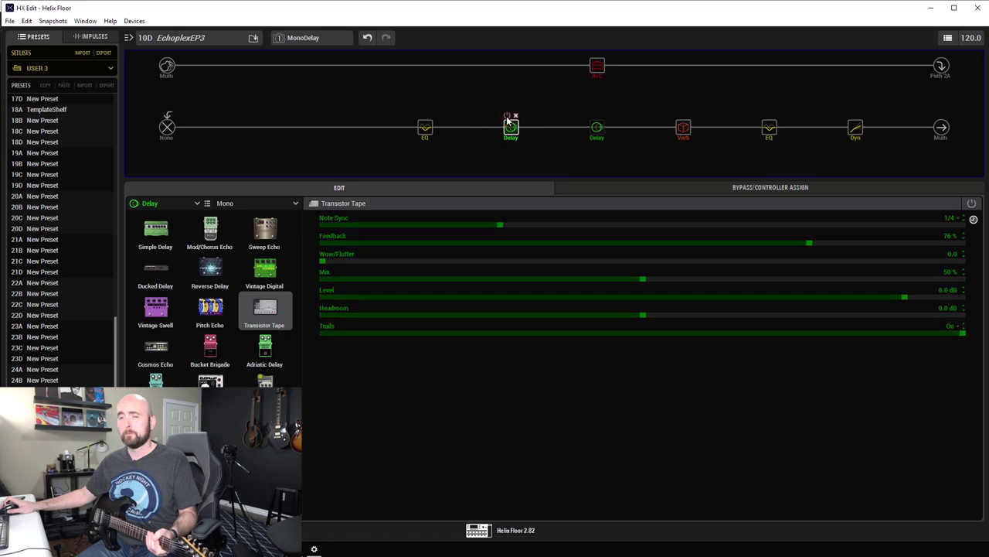
left_click(507, 116)
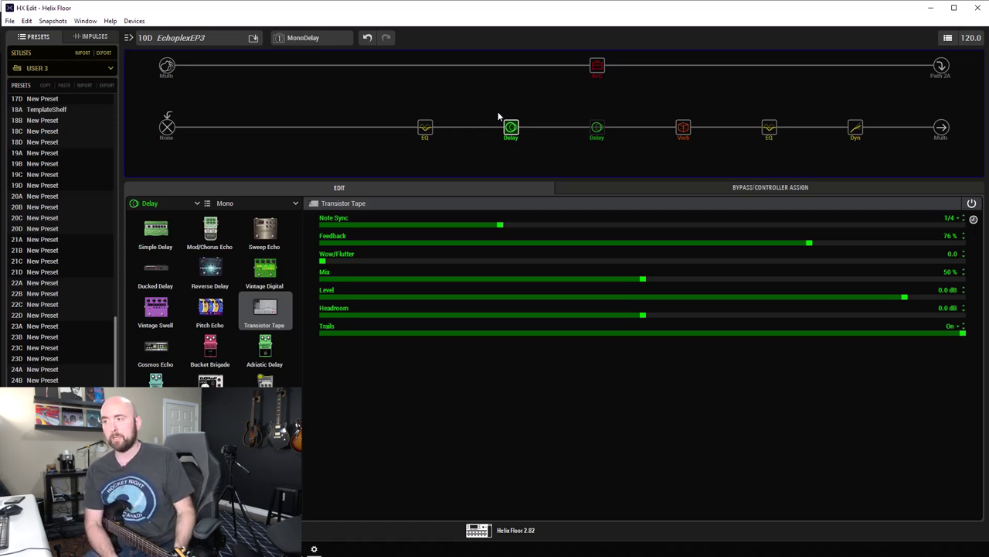
- Set the mono delay to Feedback 50% and Wow/Flutter 10.0, then select the stereo delay block
left_click(640, 243)
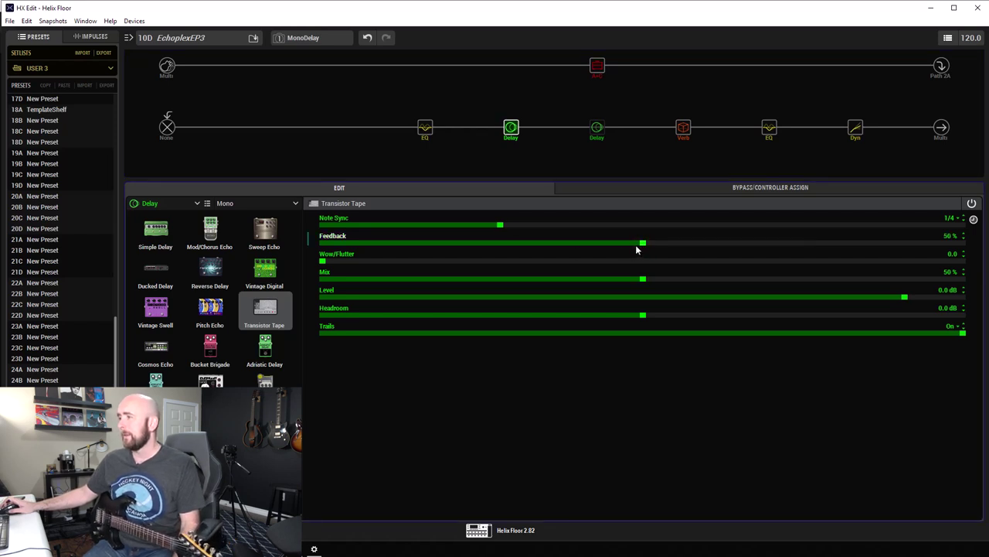
left_click_drag(627, 262, 963, 260)
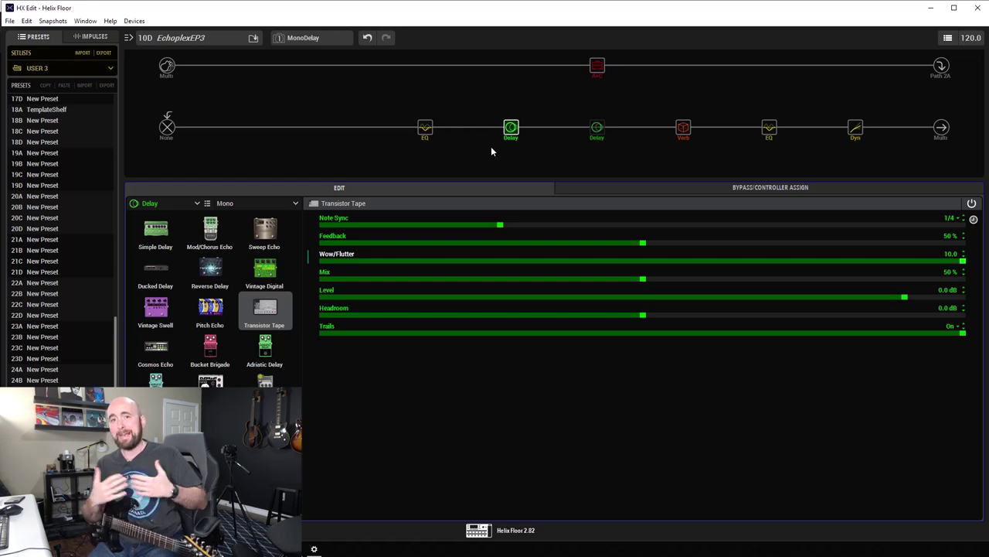
left_click(595, 137)
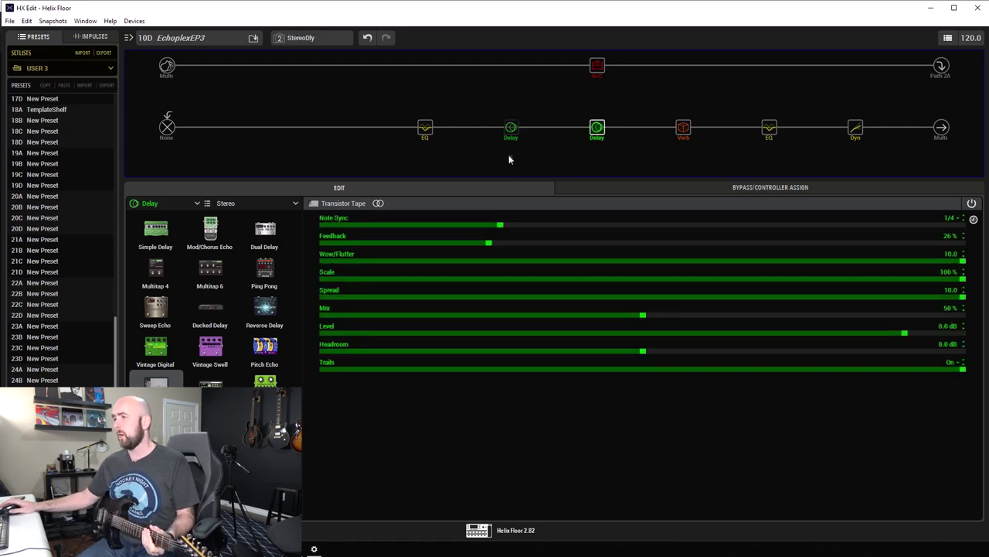
- Compare both delay blocks and set the stereo delay's Feedback to 50%, matching the mono delay
left_click(511, 126)
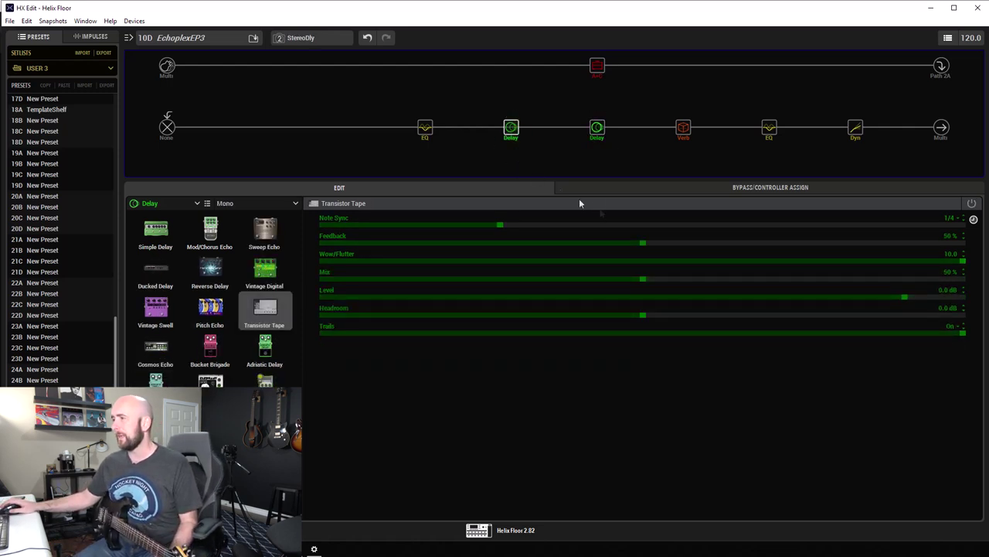
left_click(595, 129)
left_click(642, 243)
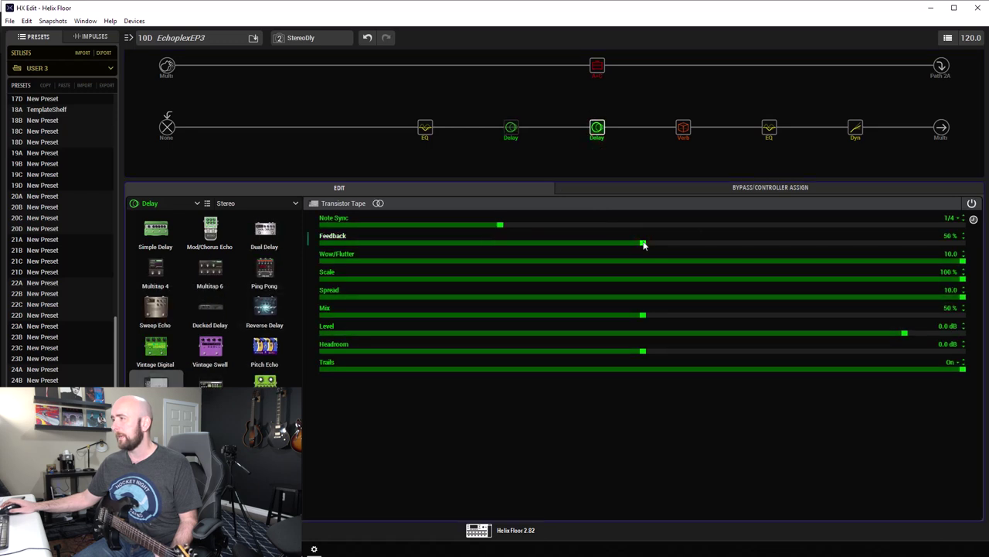
left_click(511, 127)
left_click(597, 129)
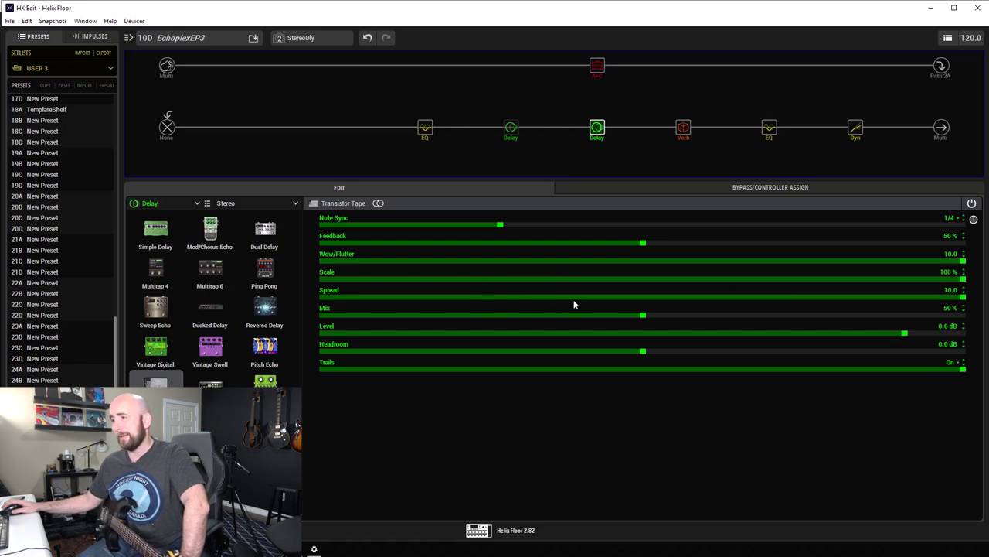
- Lower the stereo Transistor Tape delay's Spread from 10.0 to 0.0
left_click_drag(962, 297, 306, 308)
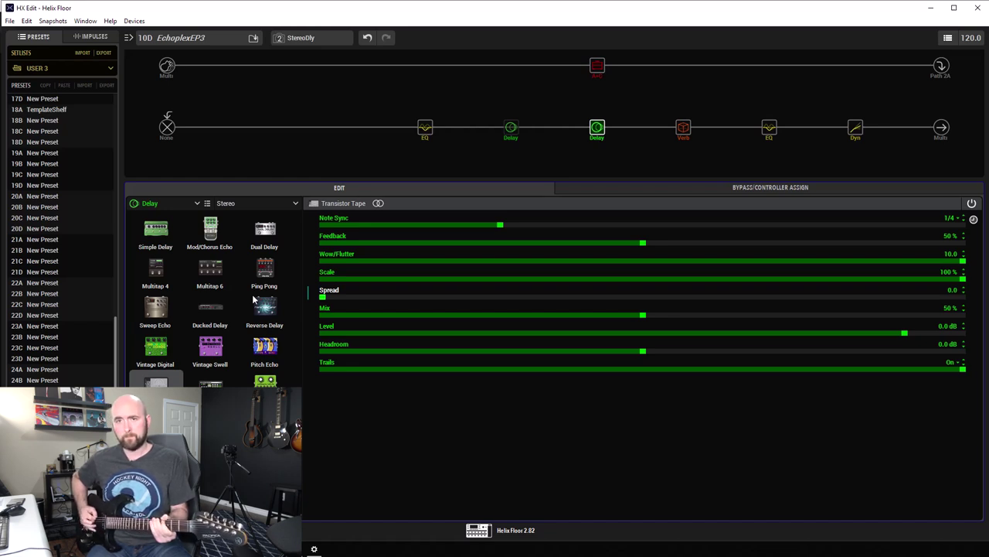
- Drop the stereo delay's Wow/Flutter to 0.0 and try Scale at 0%, 50%, then about 77%
left_click(334, 257)
left_click(318, 262)
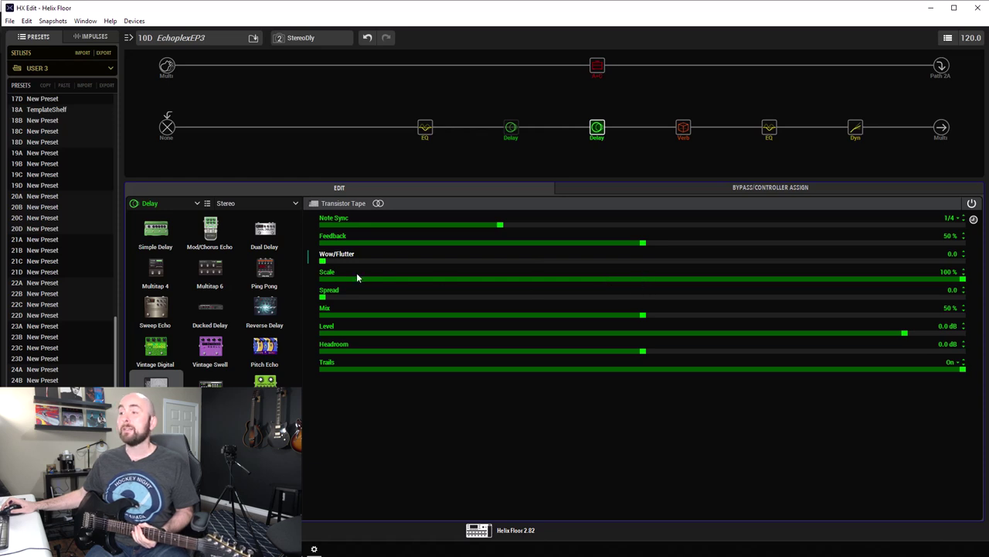
left_click_drag(329, 279, 300, 281)
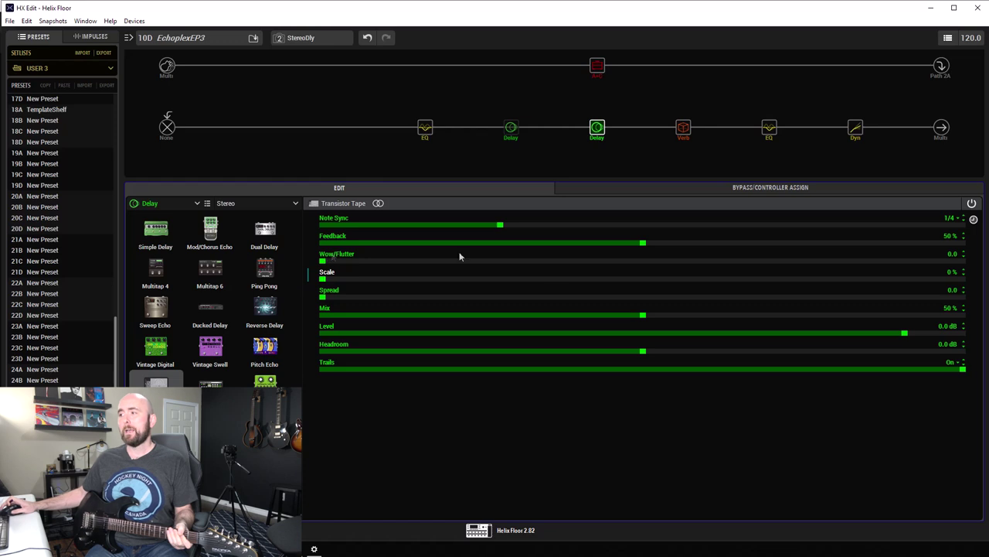
left_click(640, 282)
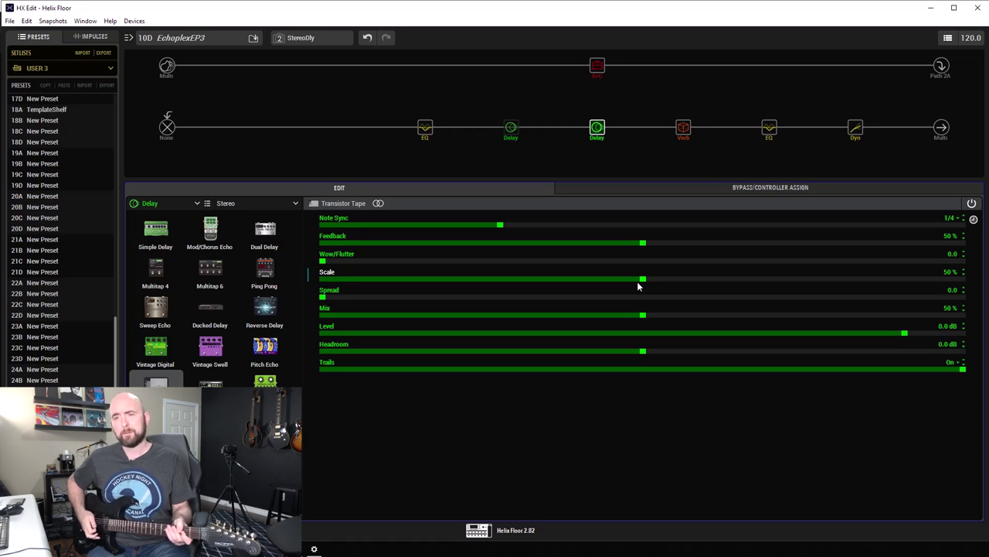
left_click(813, 281)
- Try Scale at about 23%, then return Scale to 100% and Spread to 10.0
scroll(813, 281, "down", 2)
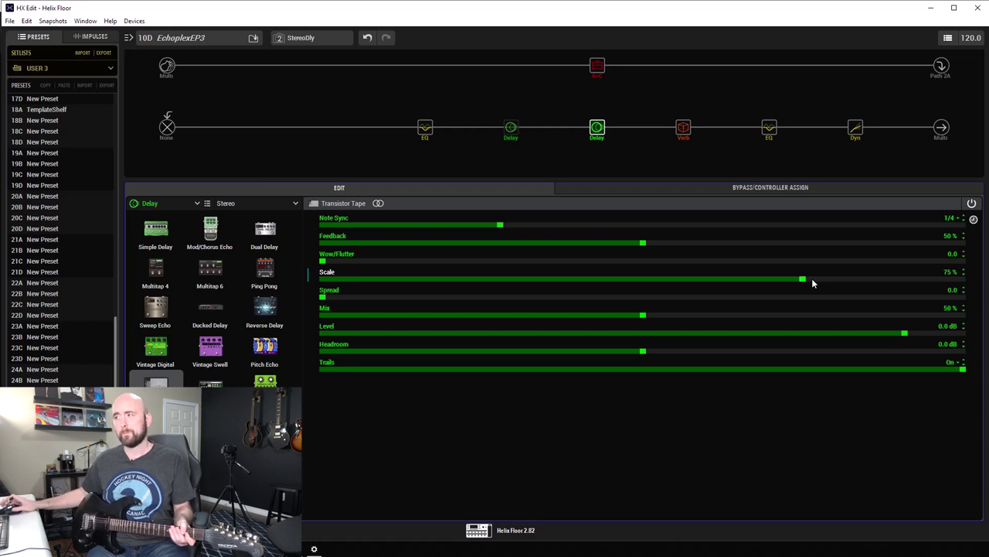
left_click(464, 282)
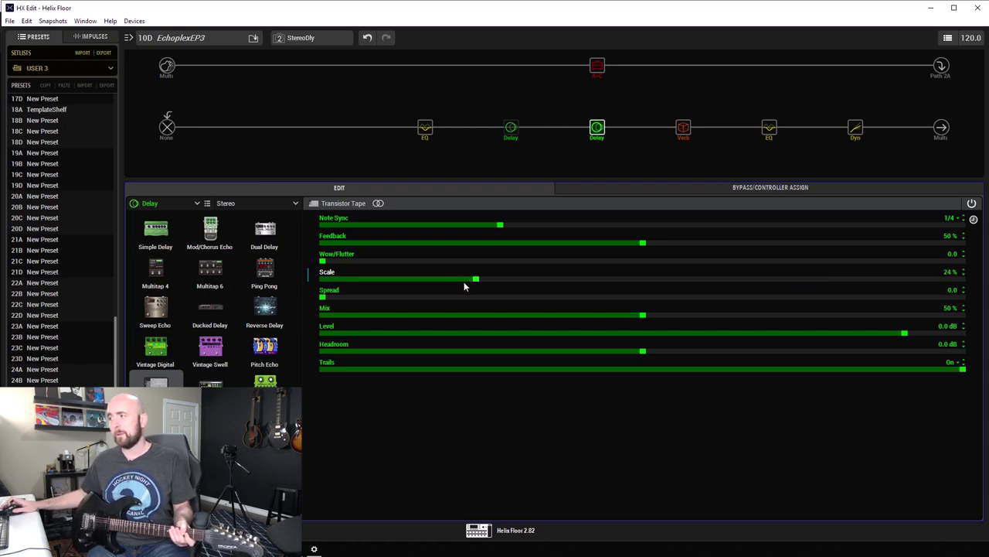
scroll(464, 282, "up", 1)
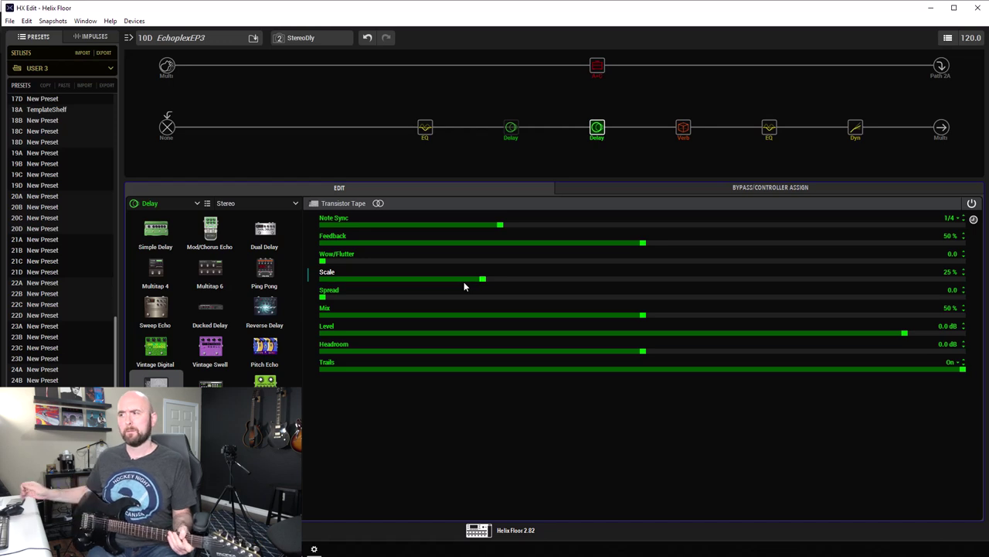
left_click_drag(963, 280, 977, 279)
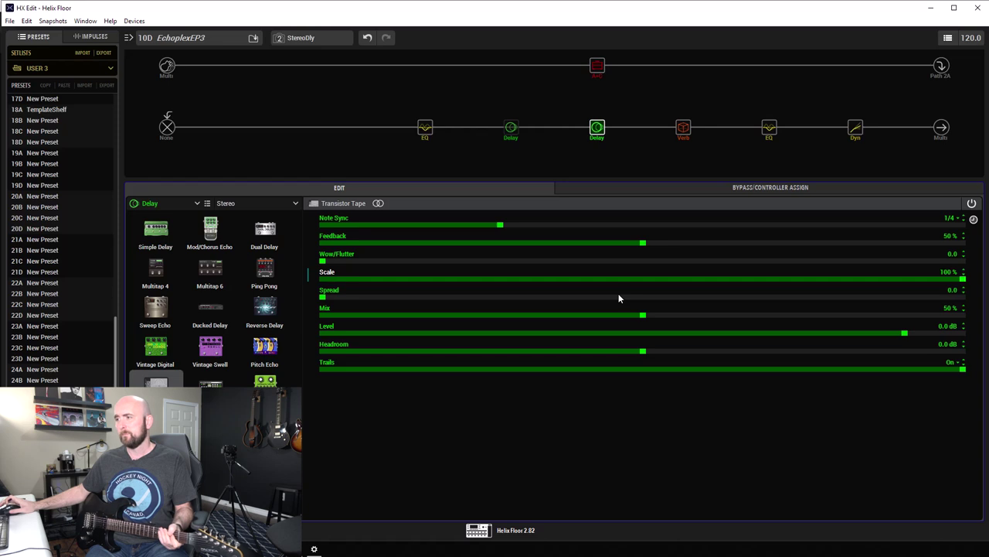
left_click_drag(925, 297, 966, 296)
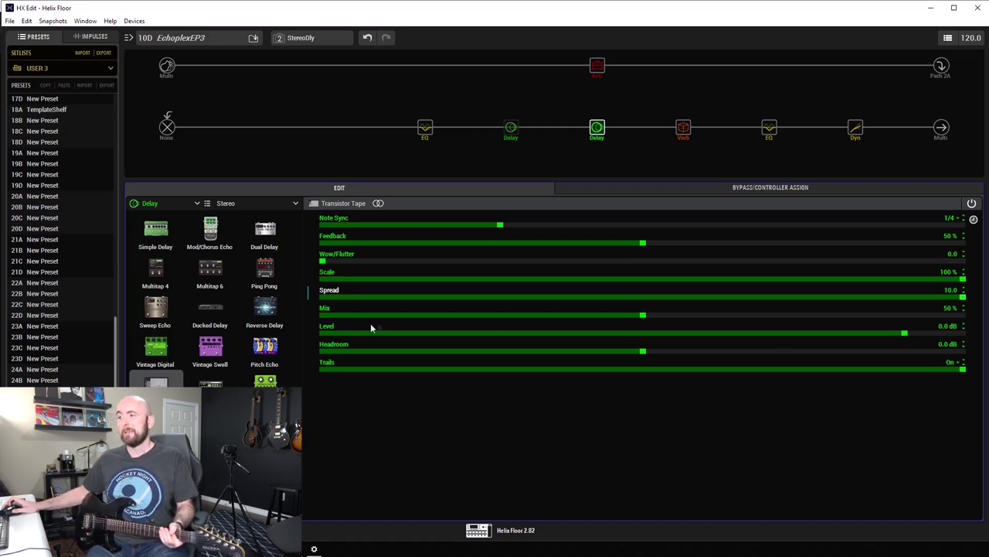
left_click(330, 298)
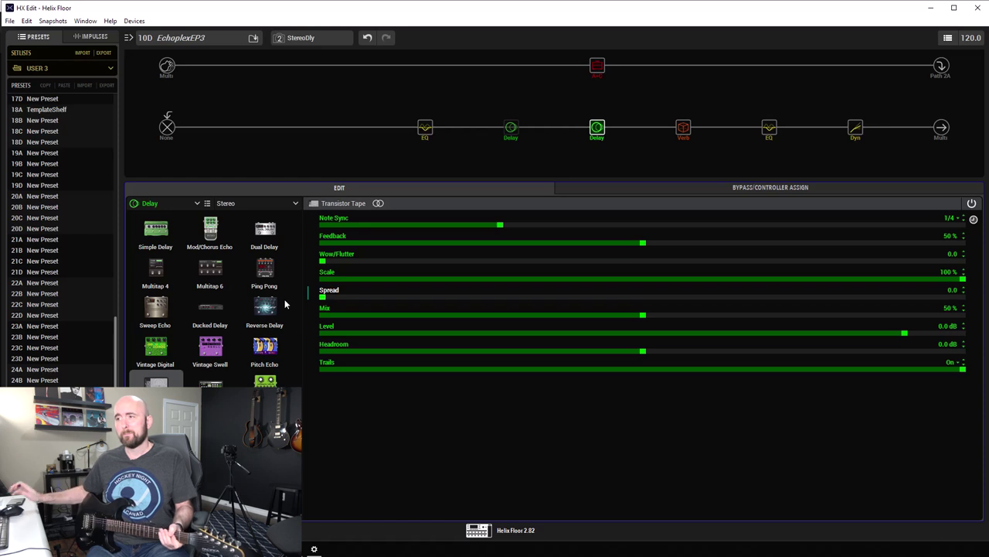
left_click(959, 299)
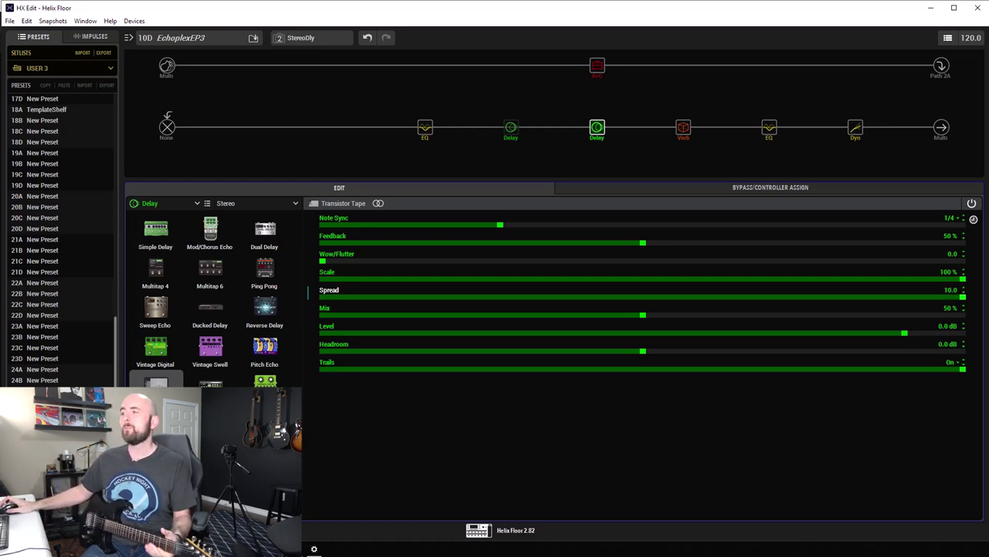
left_click(959, 266)
left_click_drag(363, 297, 310, 296)
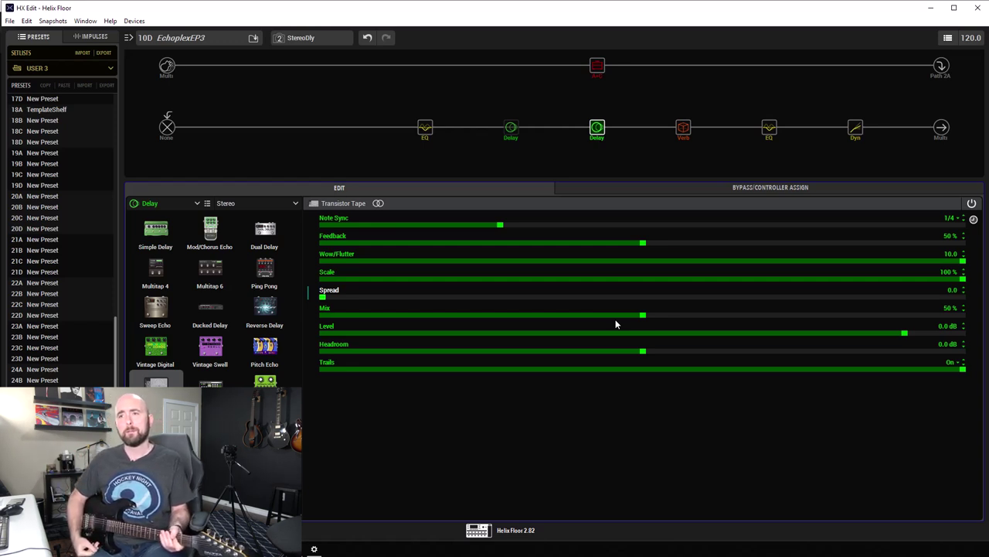
left_click_drag(905, 299, 988, 299)
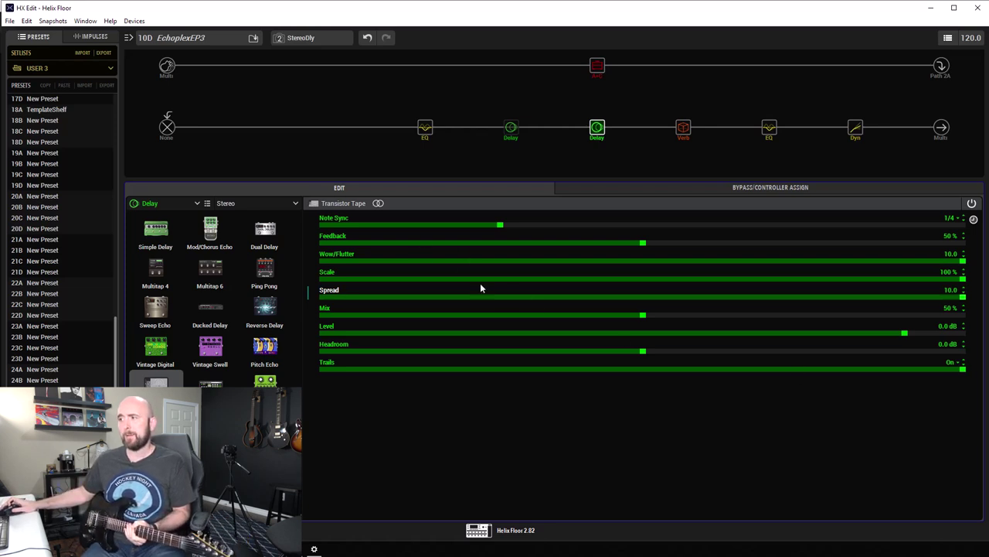
left_click_drag(404, 260, 313, 260)
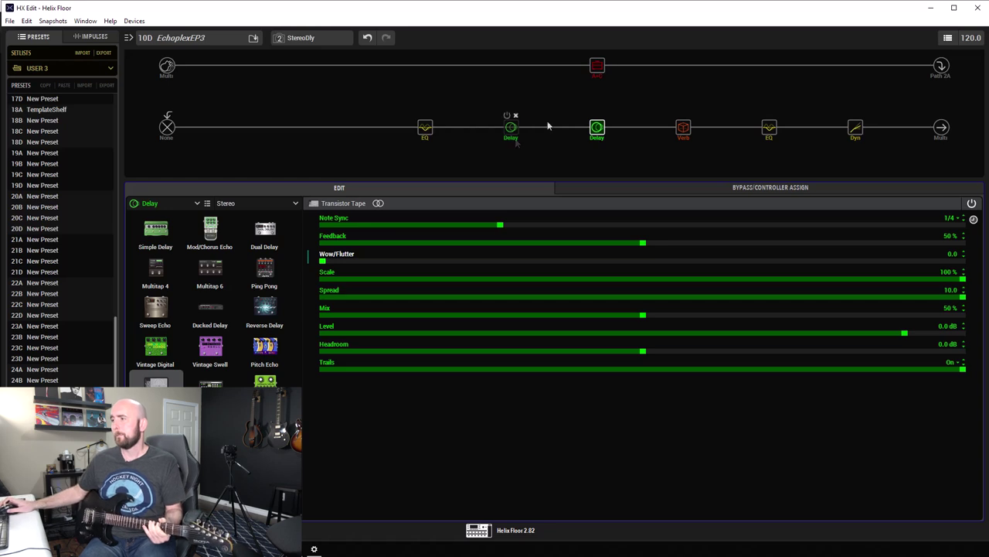
mouse_move(510, 132)
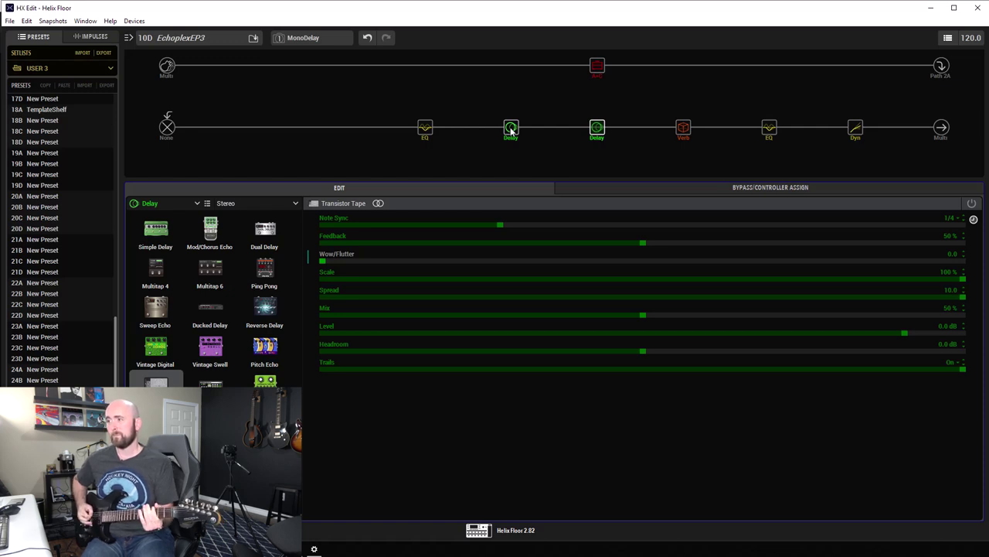
- Lower the mono delay's Wow/Flutter to 0.0, then show the stereo Transistor Tape delay's parameters
left_click(511, 129)
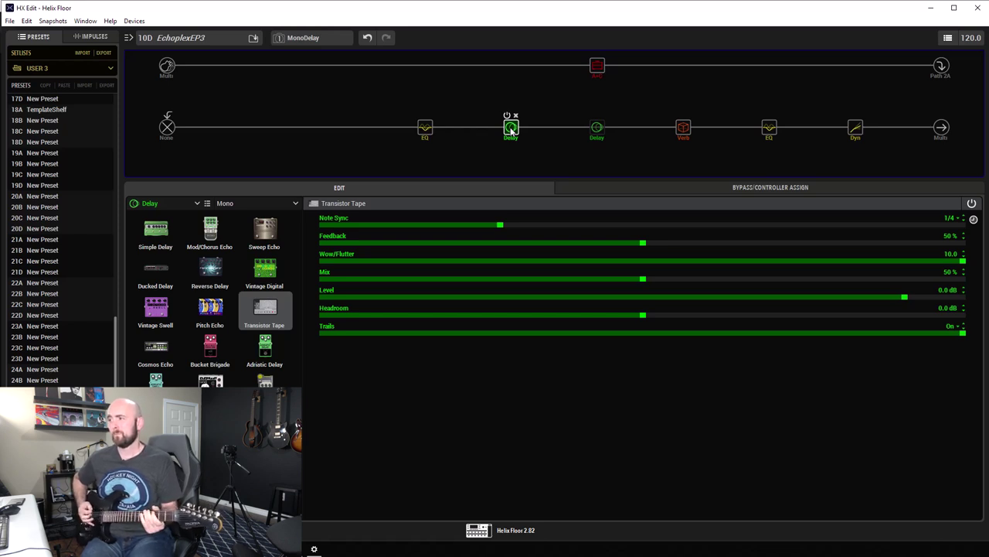
mouse_move(587, 130)
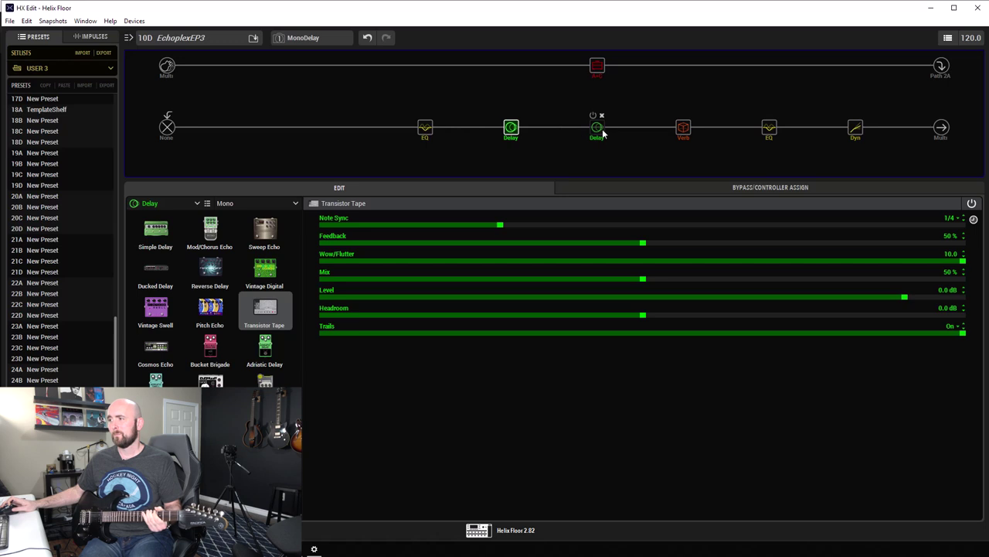
left_click_drag(374, 260, 306, 261)
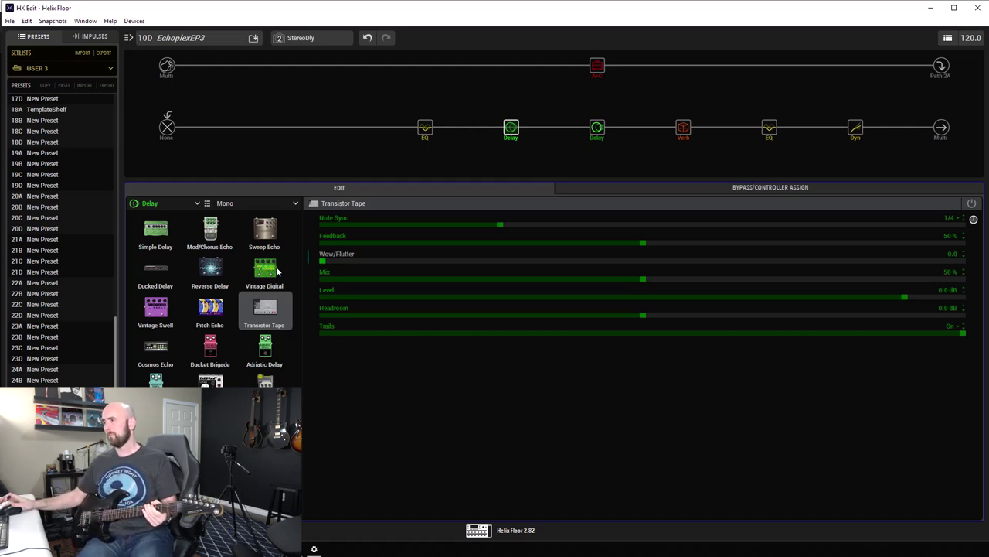
left_click(597, 130)
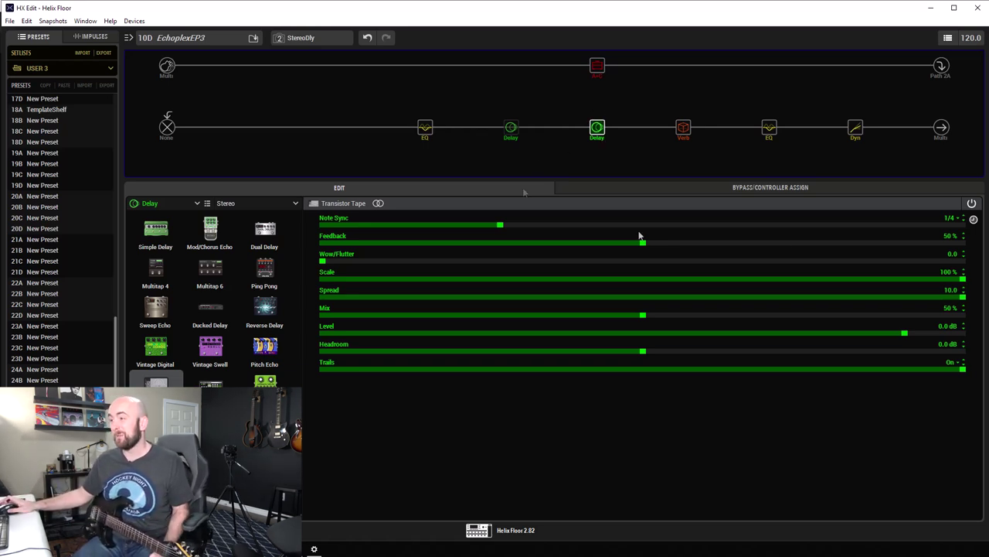
- Raise the stereo delay's Wow/Flutter from 0.0 to its 10.0 maximum
left_click_drag(957, 260, 981, 267)
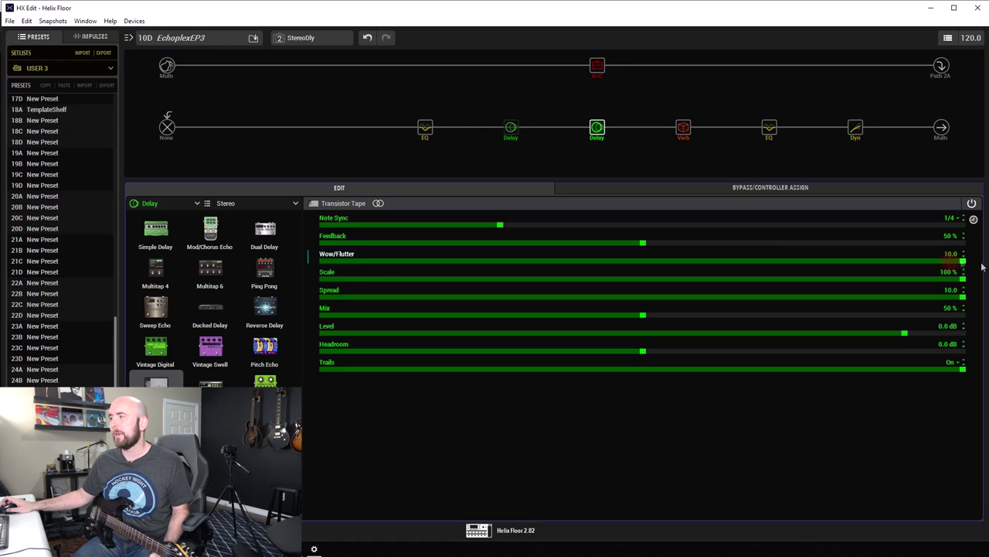
- View the mono Transistor Tape delay's parameters for comparison, then return to the stereo block
left_click(511, 126)
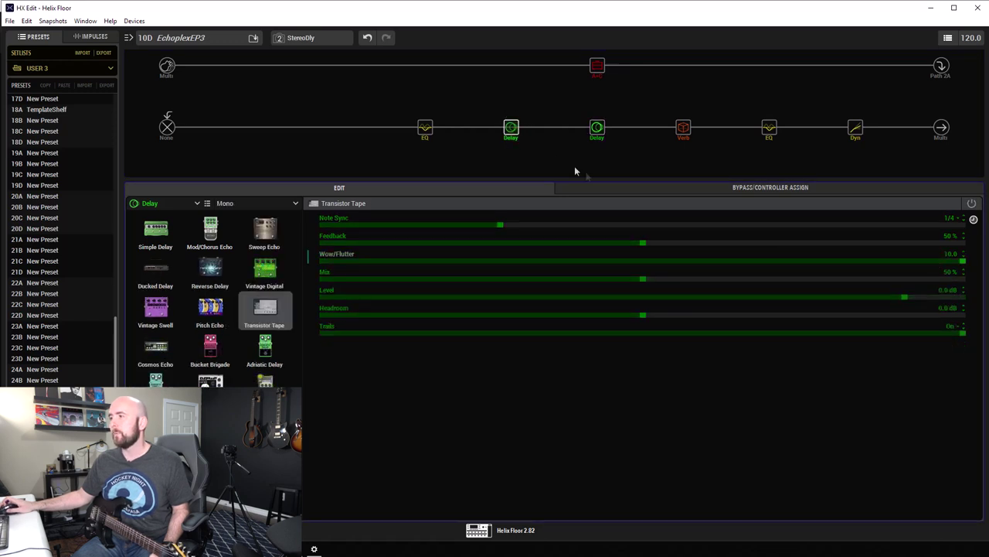
mouse_move(516, 137)
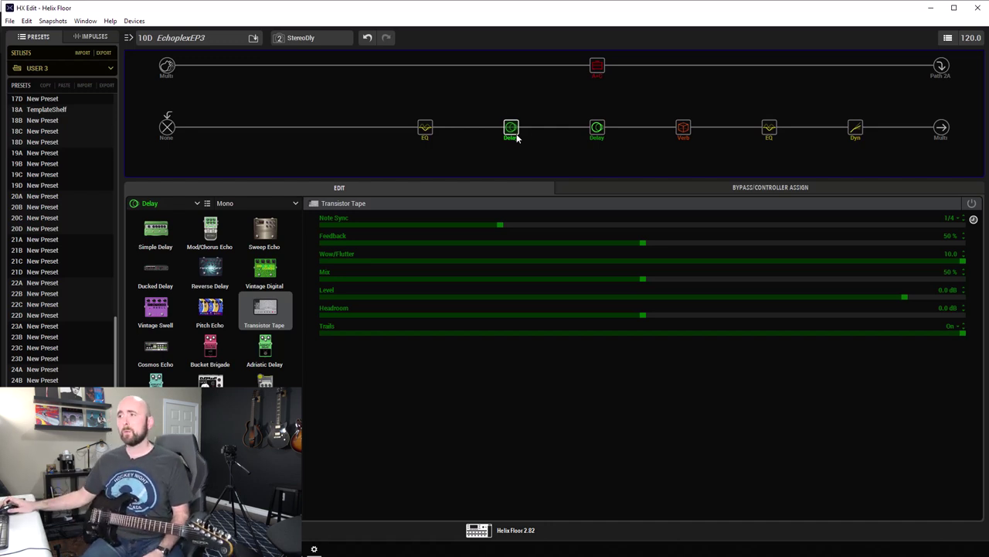
left_click(597, 129)
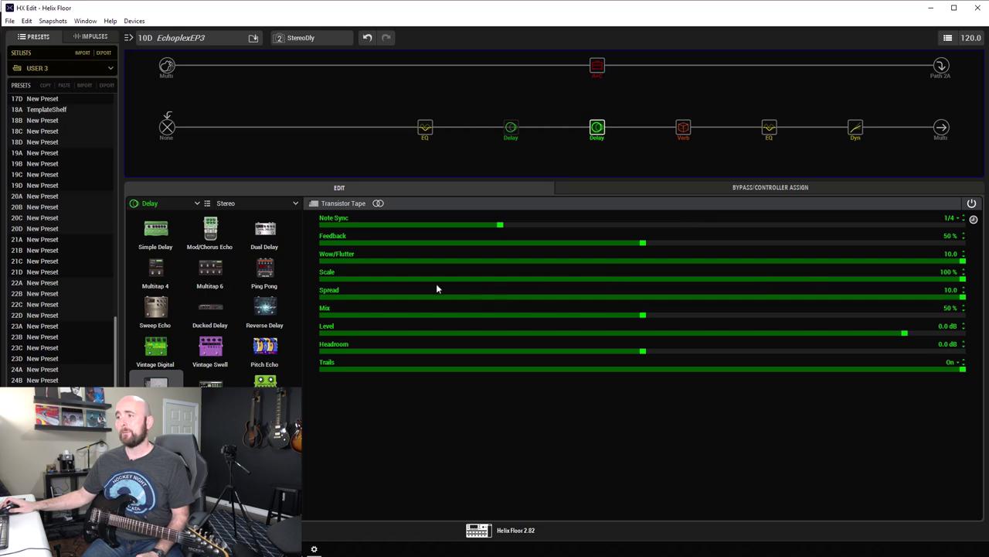
- Lower the stereo Transistor Tape delay's Spread from 10.0 to 0.0
left_click_drag(435, 294, 309, 290)
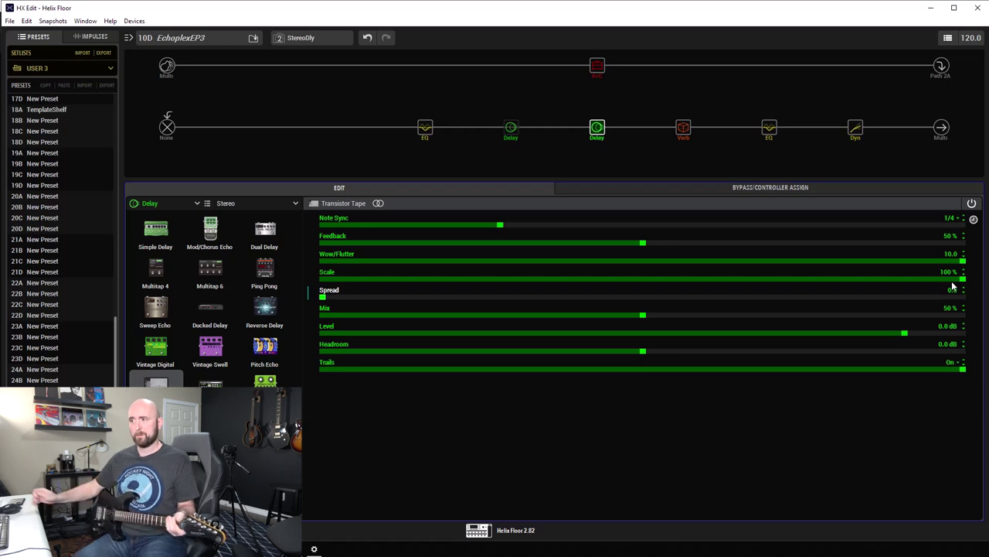
- Set the stereo delay's Spread to 10.0, then drop it back to 0.0
left_click(960, 297)
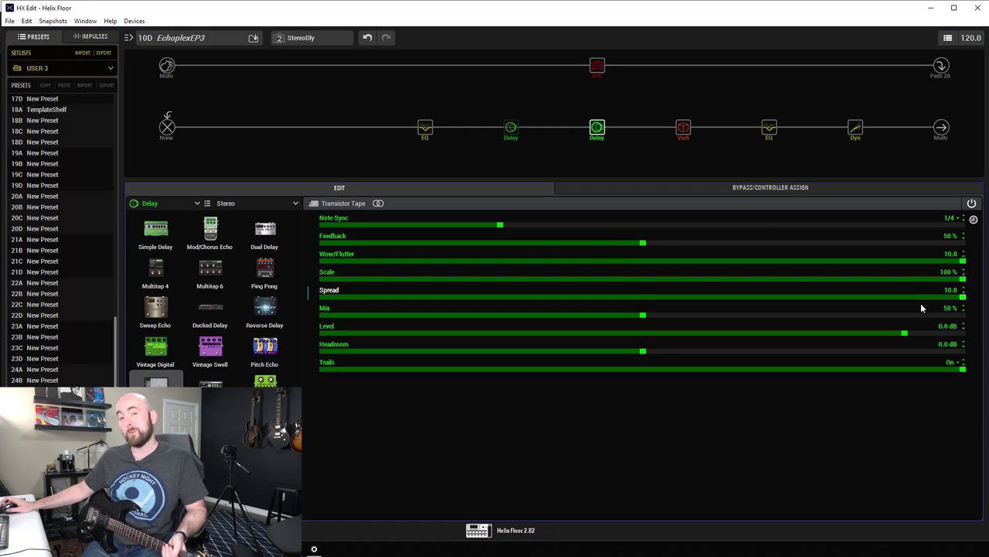
left_click(317, 297)
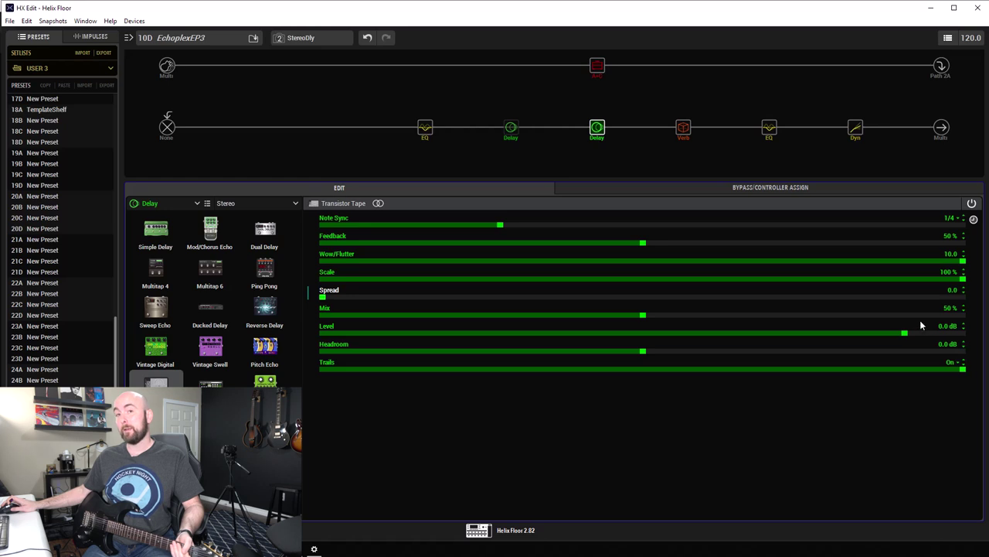
- Raise Spread back to 10.0 and set the stereo delay's Scale to 50%
left_click_drag(932, 297, 963, 297)
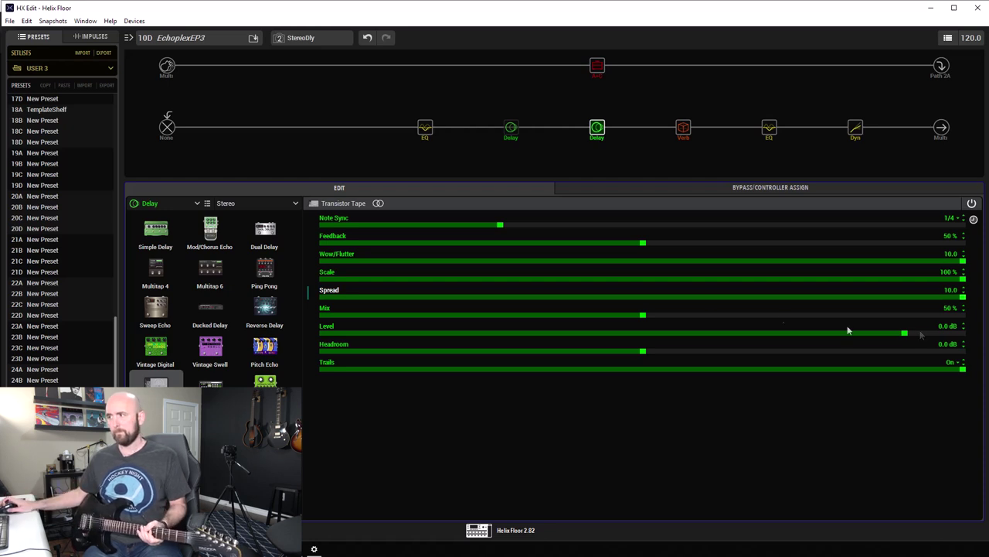
left_click(643, 279)
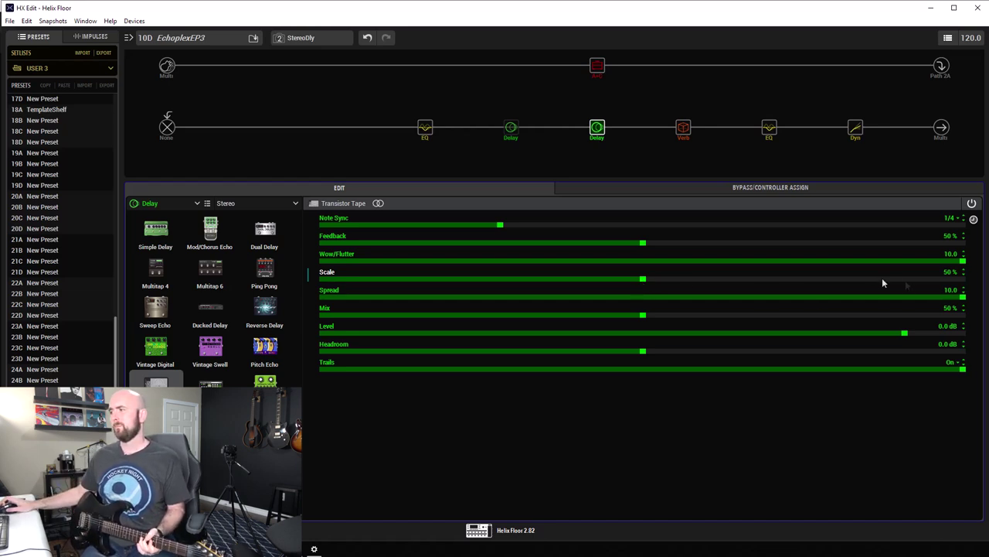
- Restore the stereo Transistor Tape delay's Scale to 100%
left_click(980, 283)
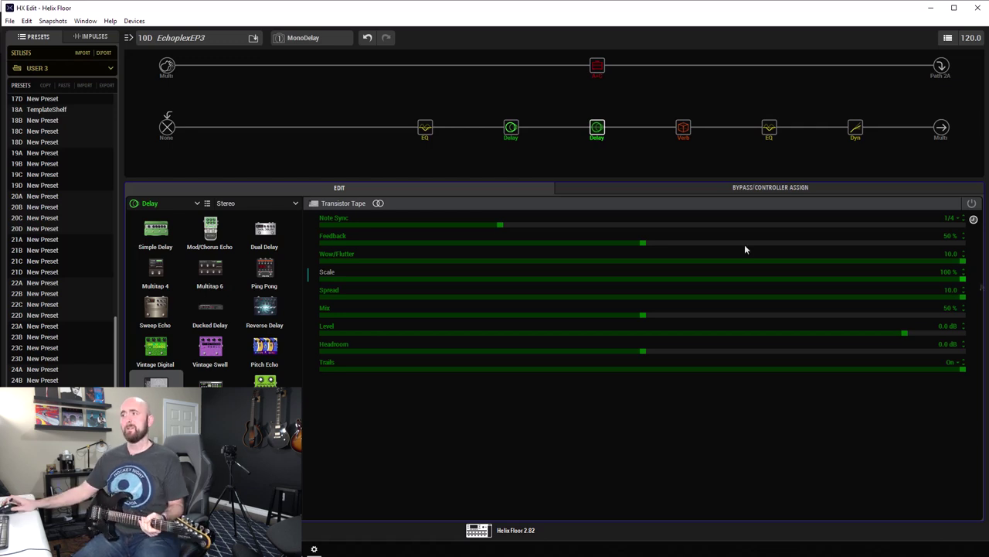
- Compare the mono and stereo delay settings, then drop the stereo delay's Spread to 0.0
left_click(513, 131)
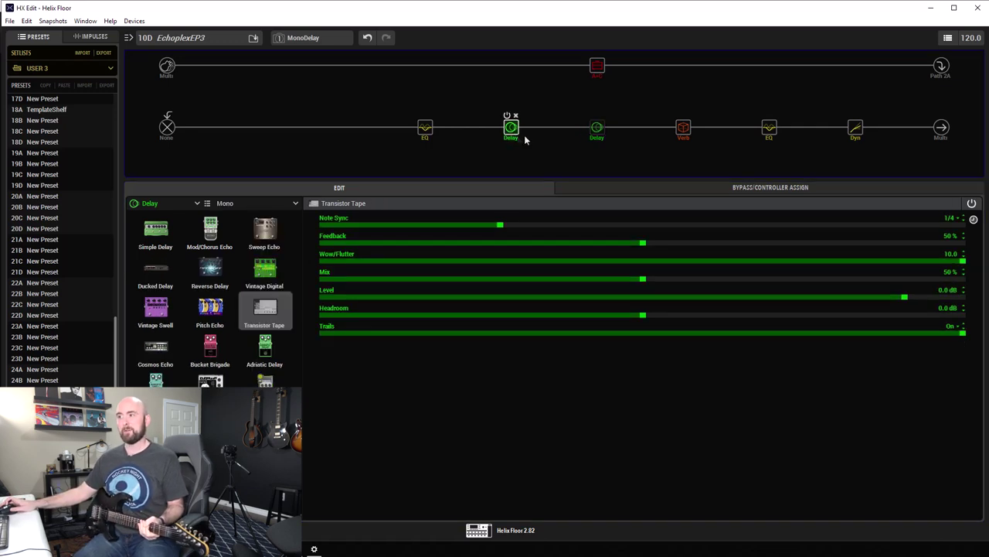
left_click(596, 131)
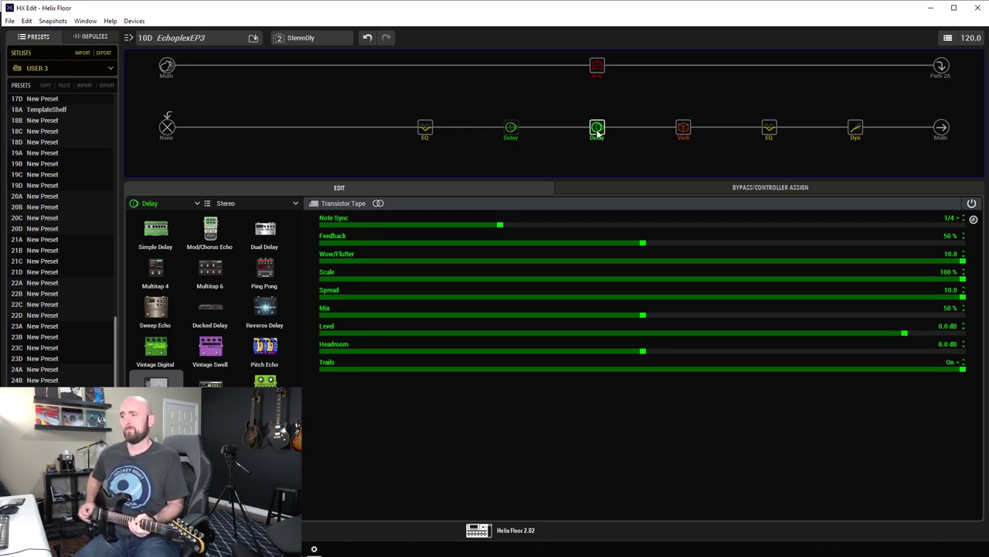
left_click(303, 300)
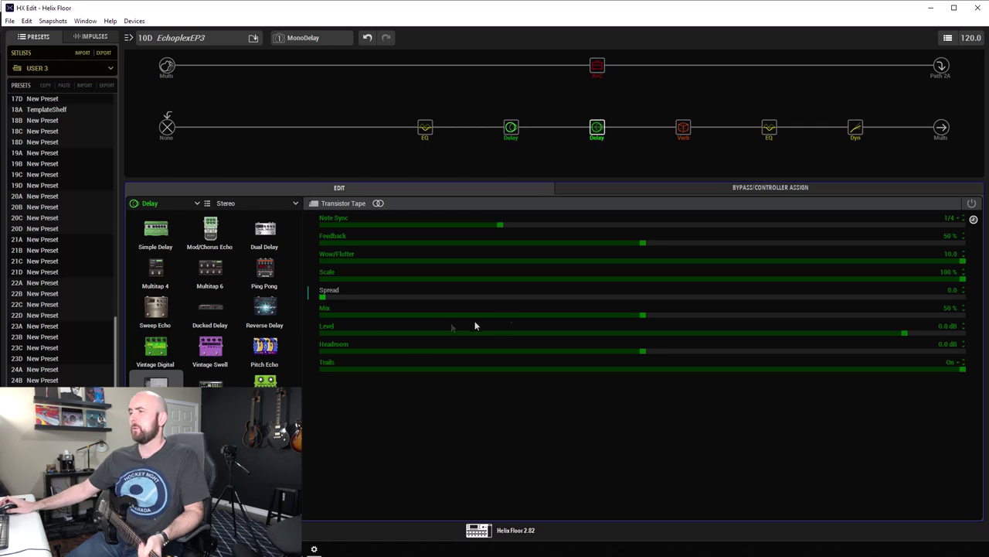
- Lower the stereo delay's Feedback to 32%
mouse_move(604, 141)
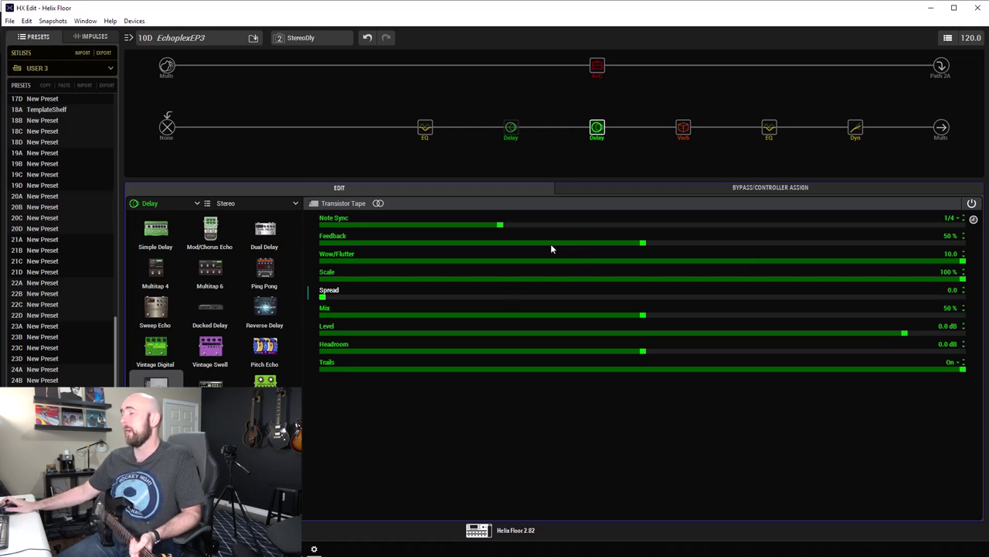
scroll(551, 245, "down", 13)
scroll(551, 244, "down", 6)
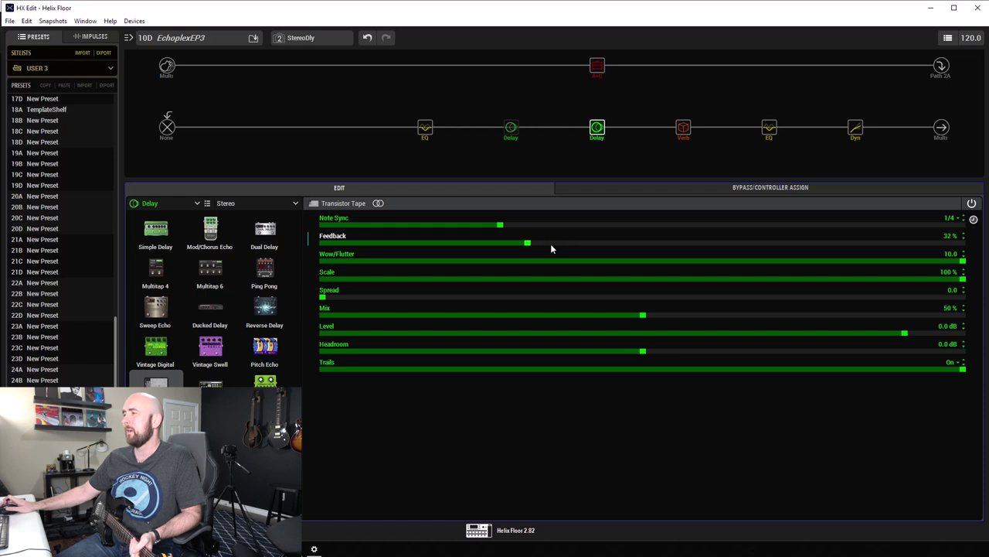
scroll(551, 248, "up", 2)
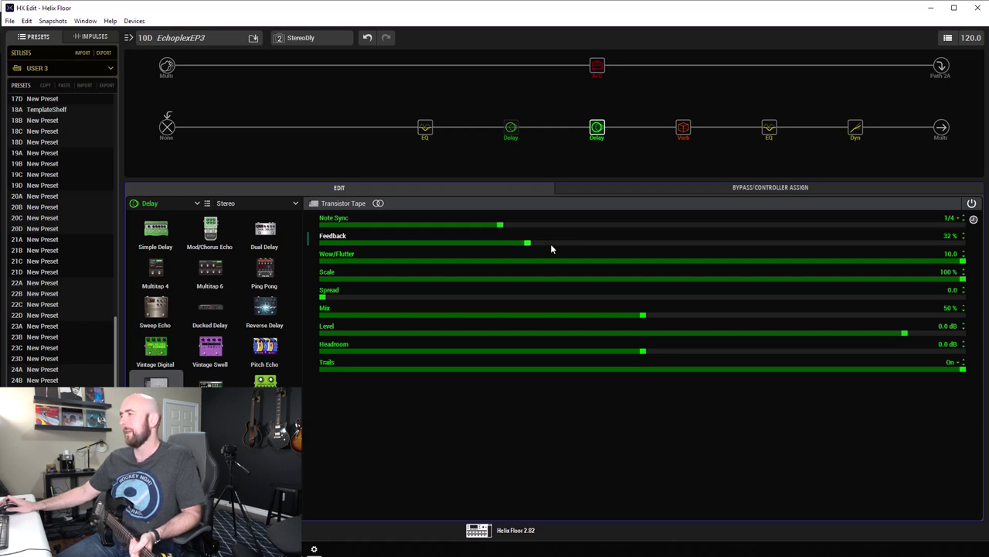
- Bring the stereo delay's Wow/Flutter down to 5.3 and Mix to 33%
left_click(665, 260)
scroll(665, 263, "down", 3)
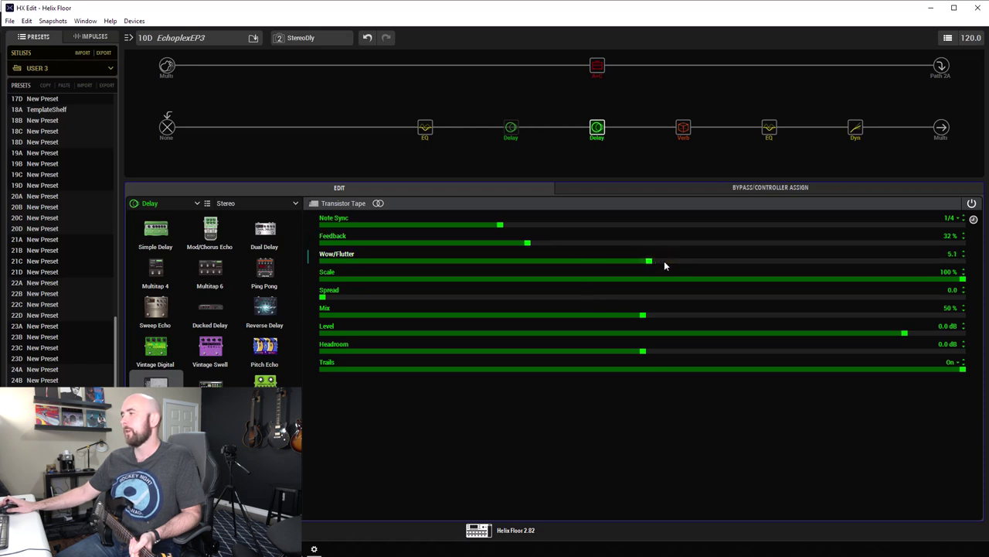
scroll(664, 265, "down", 1)
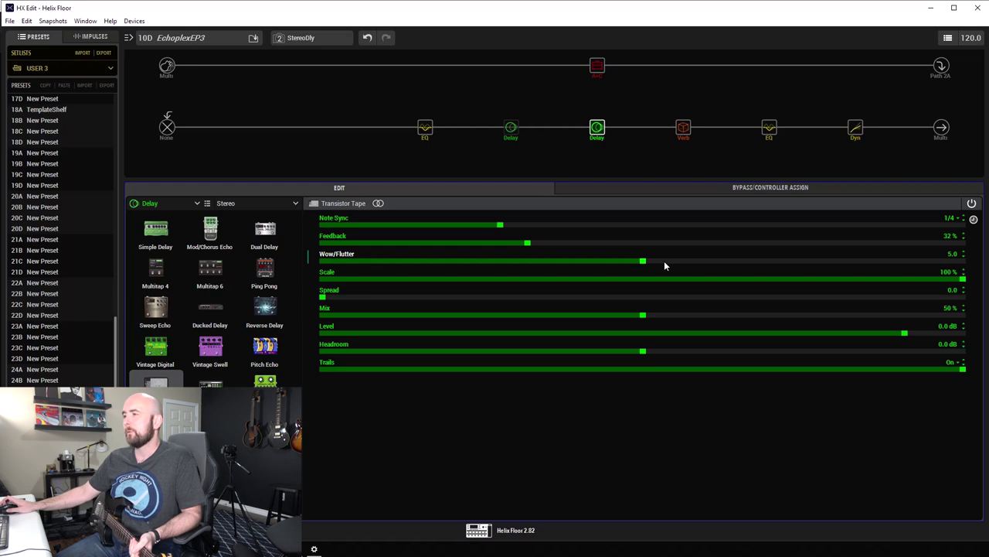
scroll(664, 263, "down", 6)
scroll(664, 263, "up", 9)
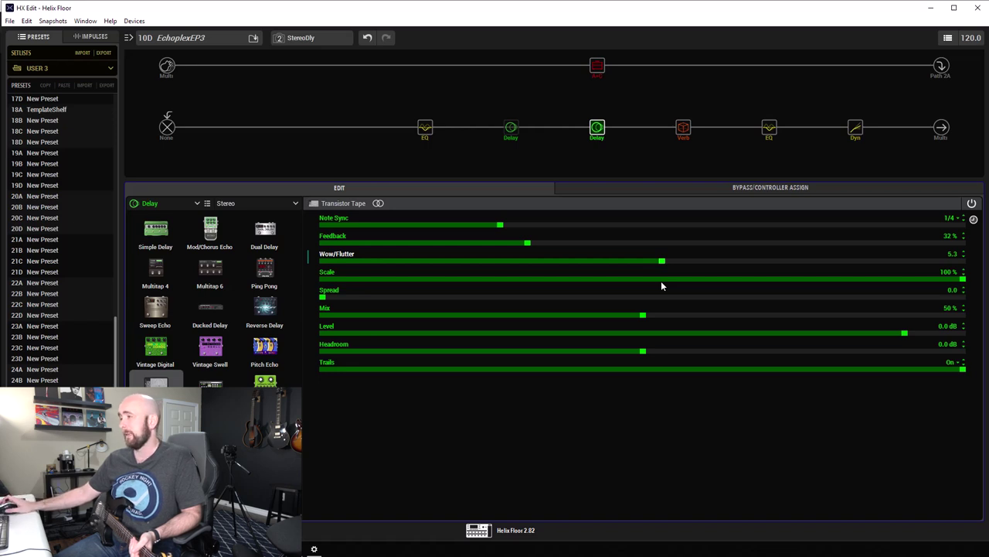
scroll(661, 311, "down", 6)
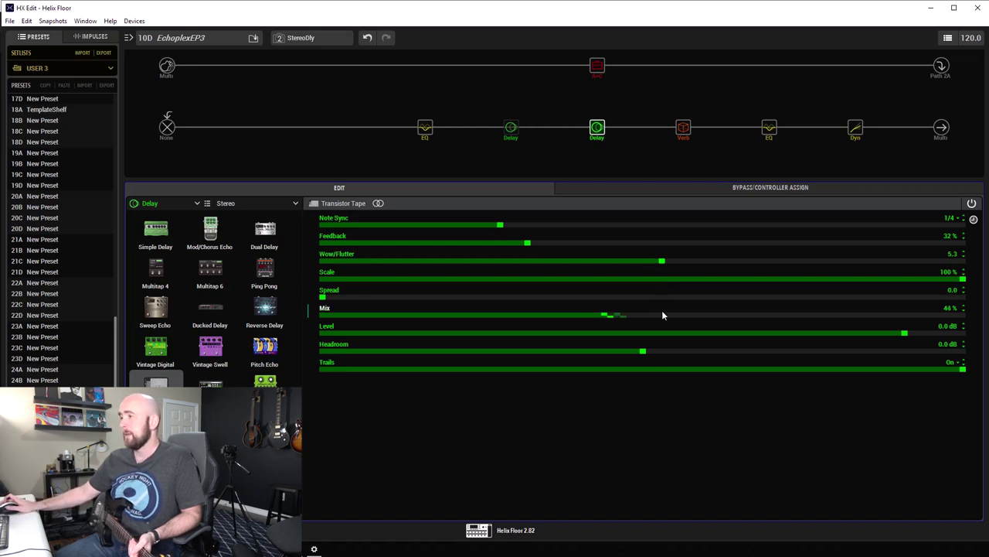
scroll(663, 314, "down", 11)
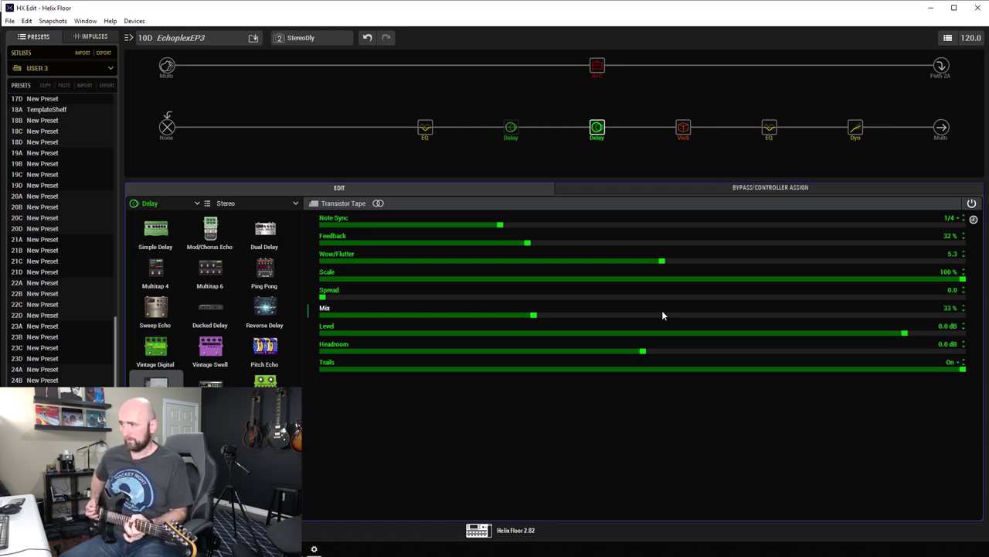
- Set the mono tape delay's Wow/Flutter to 5.3 and Mix to 33%, checking against the stereo delay
mouse_move(453, 136)
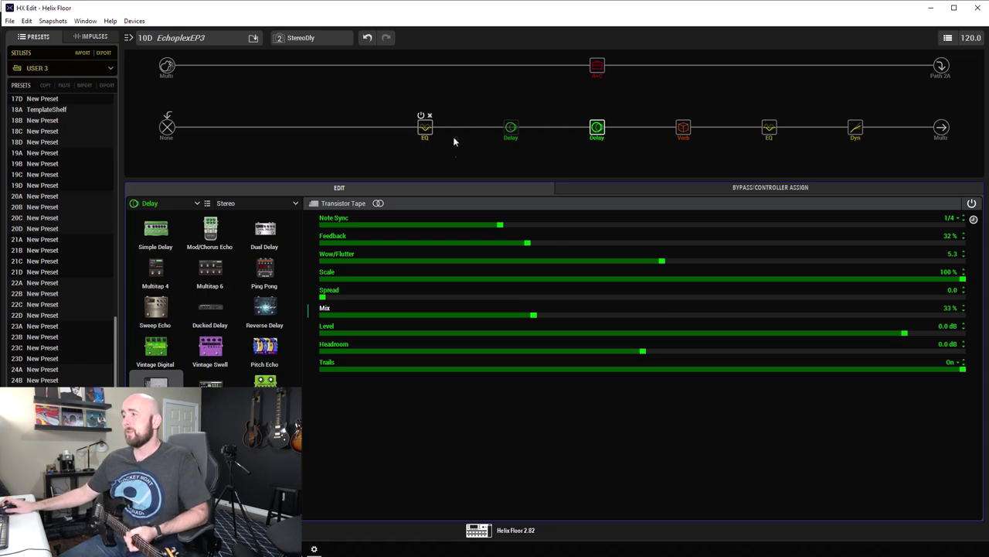
left_click(510, 127)
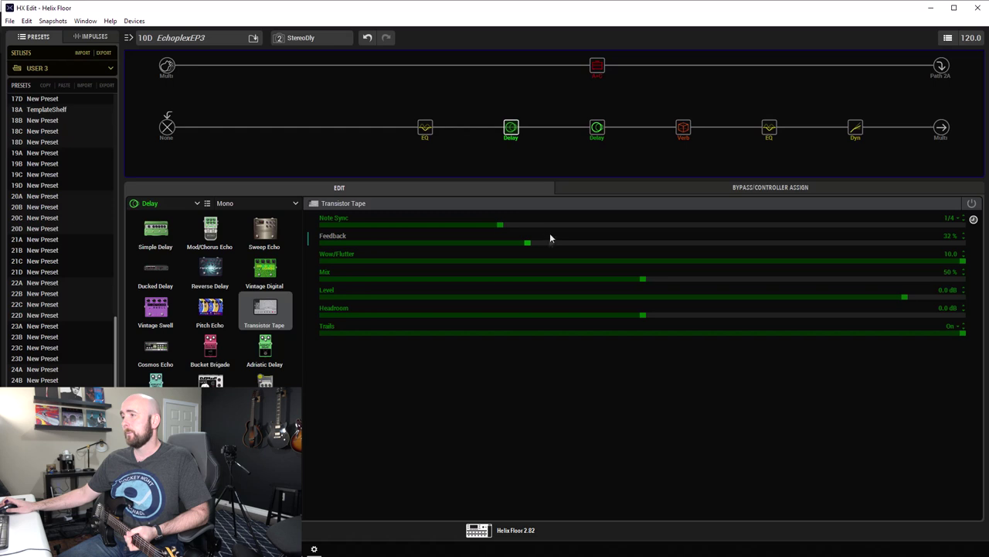
scroll(584, 260, "down", 10)
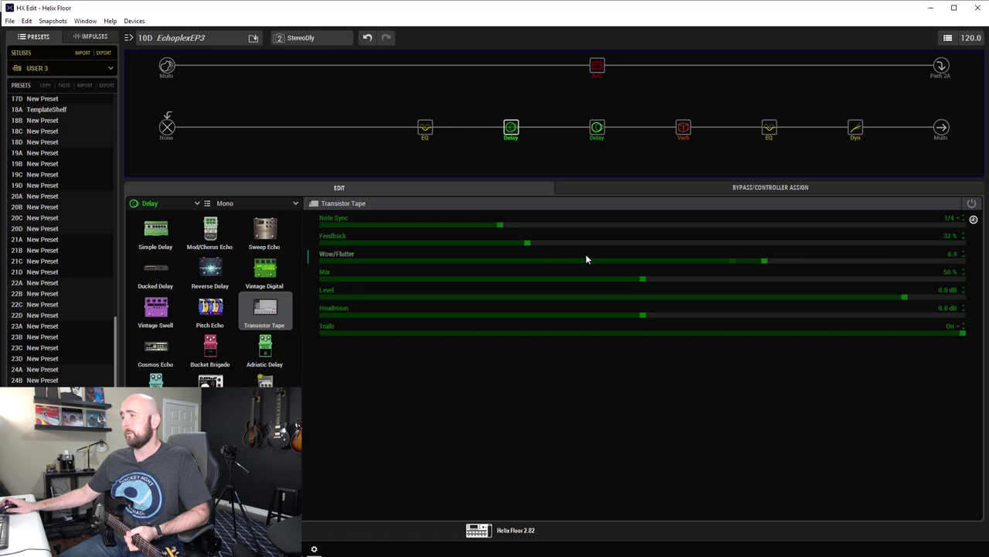
scroll(586, 259, "down", 4)
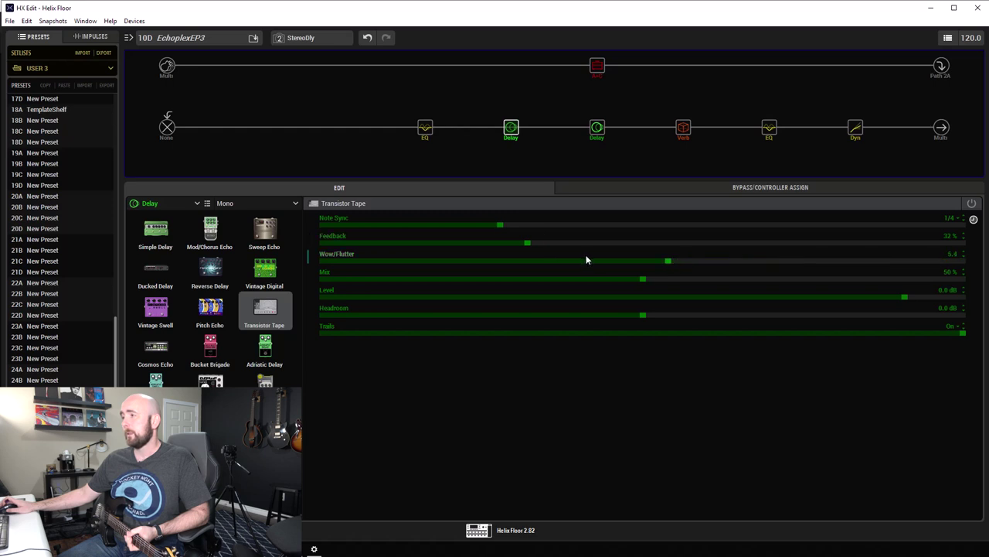
left_click(595, 138)
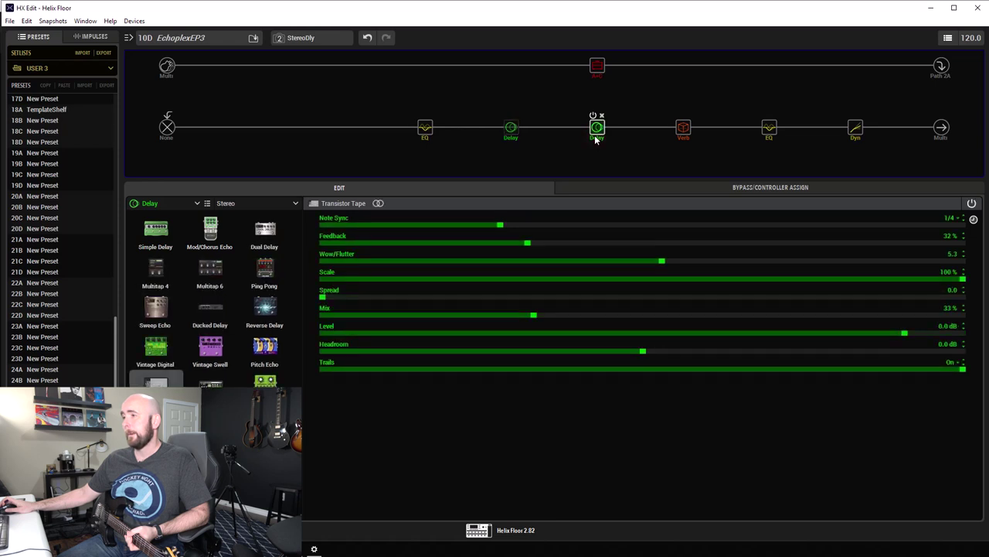
left_click(511, 129)
scroll(576, 275, "down", 5)
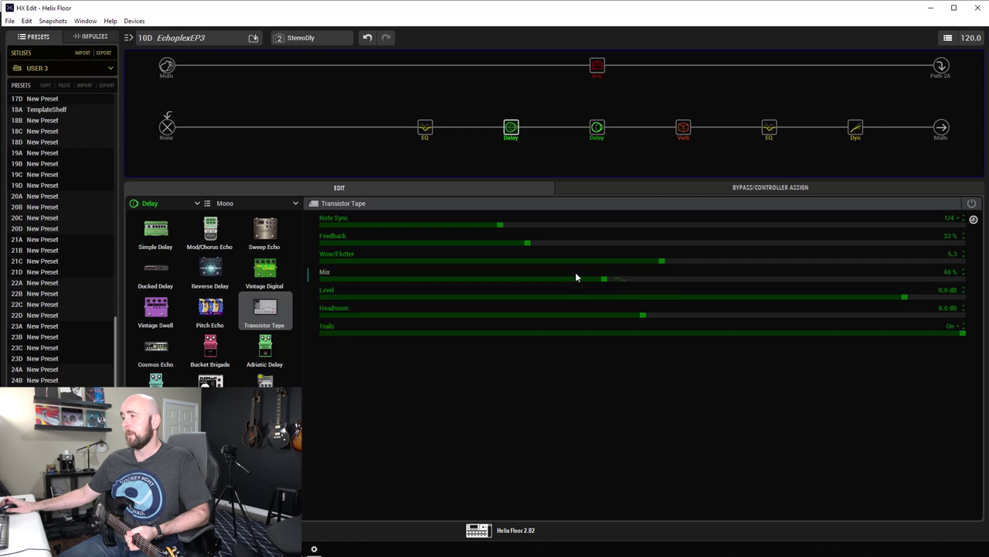
left_click(597, 128)
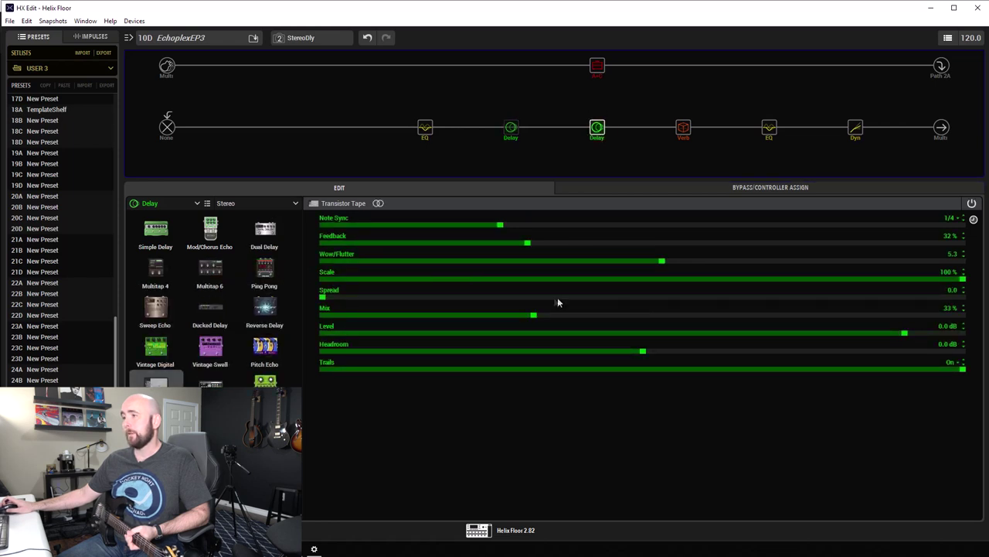
left_click(511, 135)
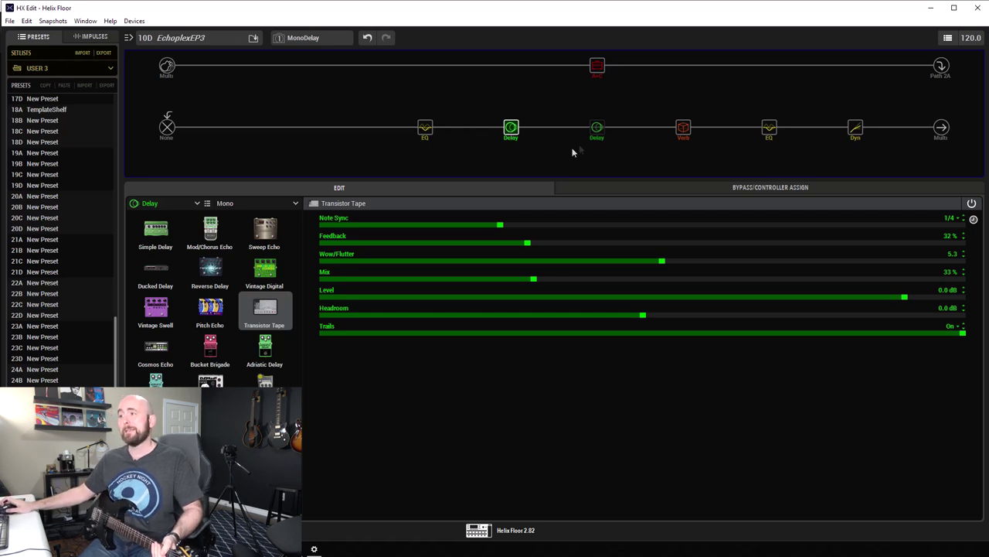
- Raise the stereo Transistor Tape delay's Spread back to 10.0
left_click(597, 127)
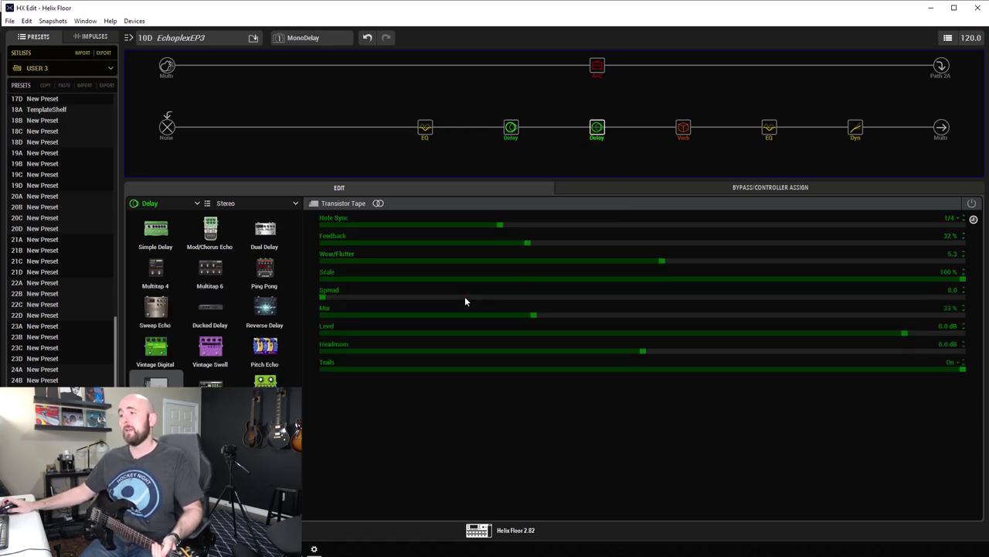
left_click_drag(464, 296, 985, 313)
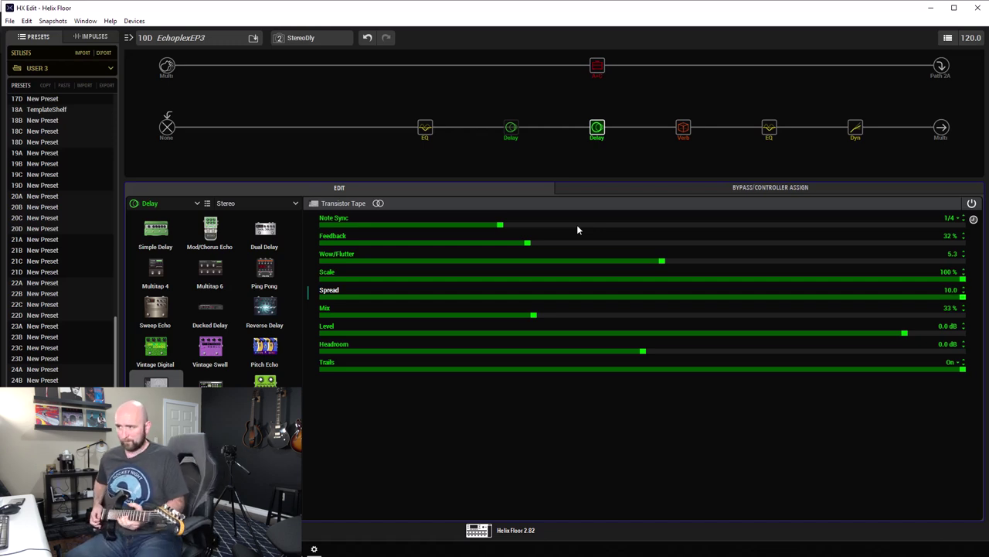
- Raise the stereo delay's Wow/Flutter fully to 10.0
left_click_drag(854, 261, 966, 261)
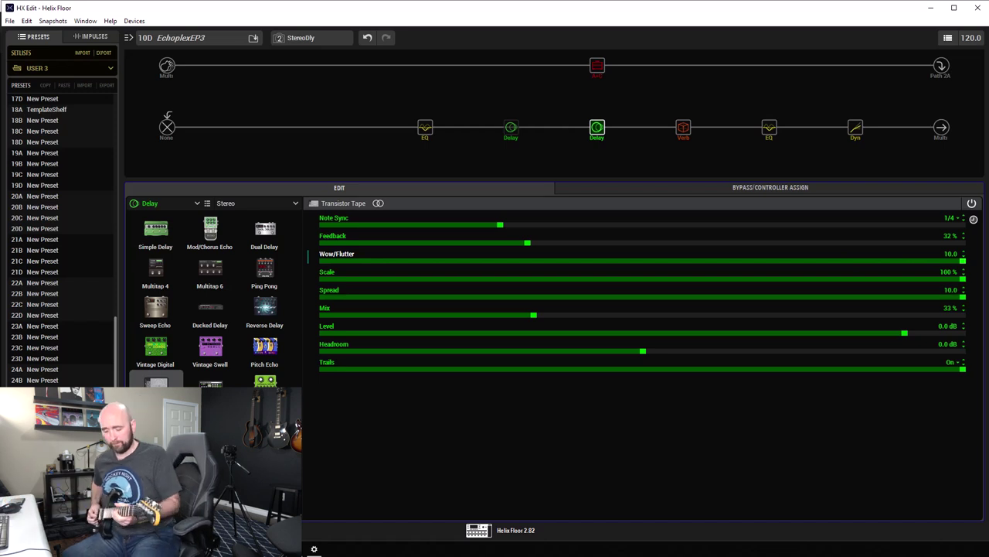